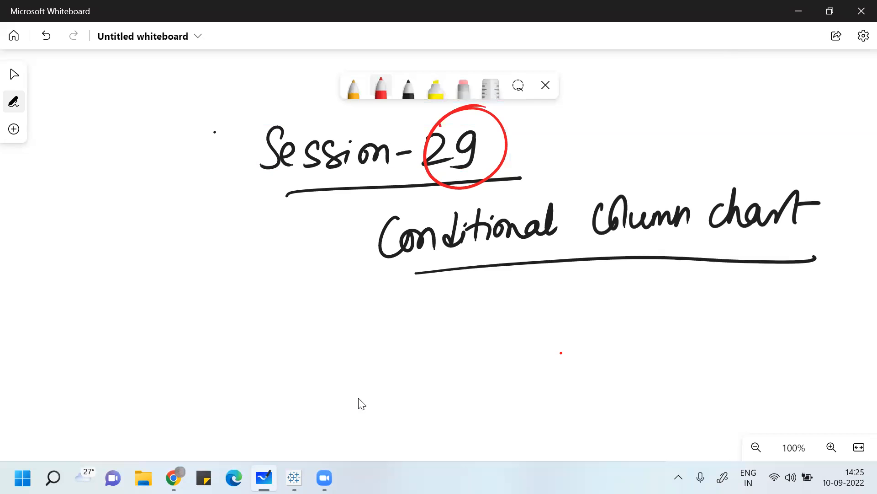
- Switch to Tableau and build a text table of the sum of Profit by Sub-Category
left_click(294, 478)
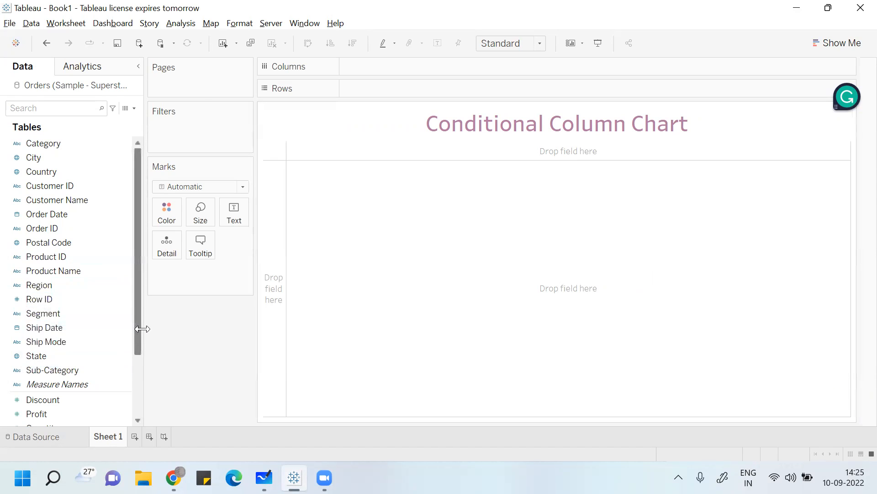
left_click_drag(136, 338, 134, 390)
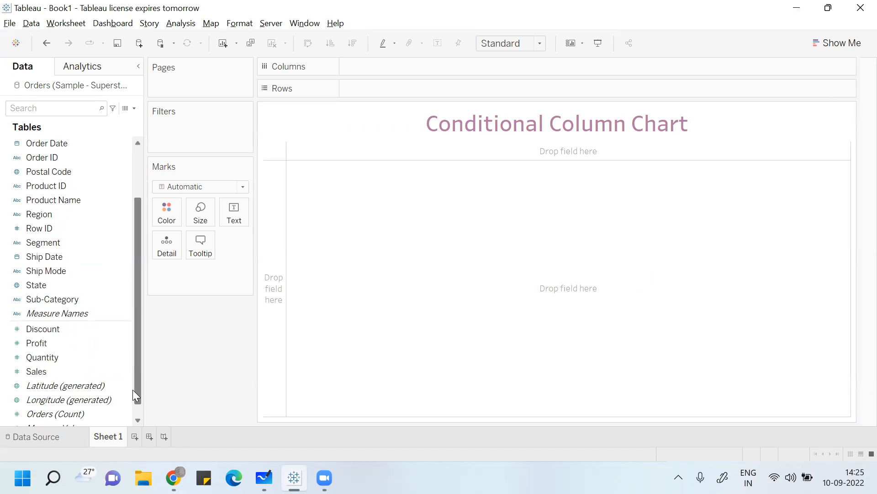
double_click(61, 298)
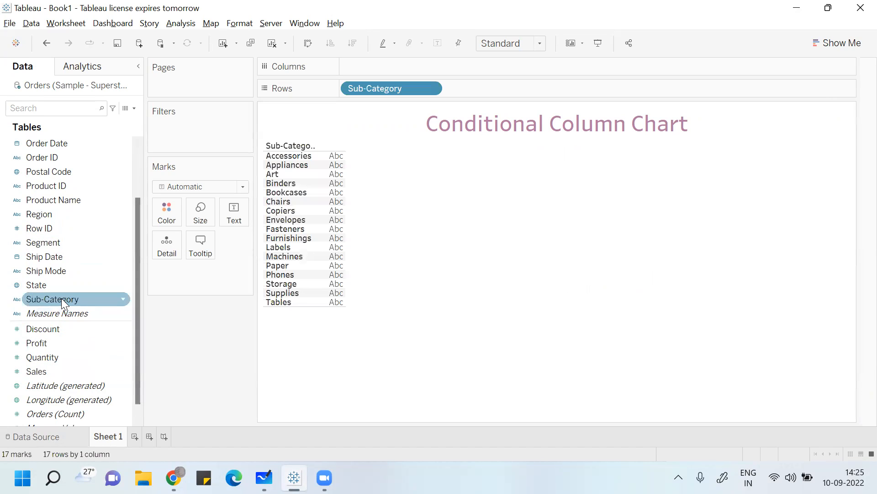
double_click(65, 347)
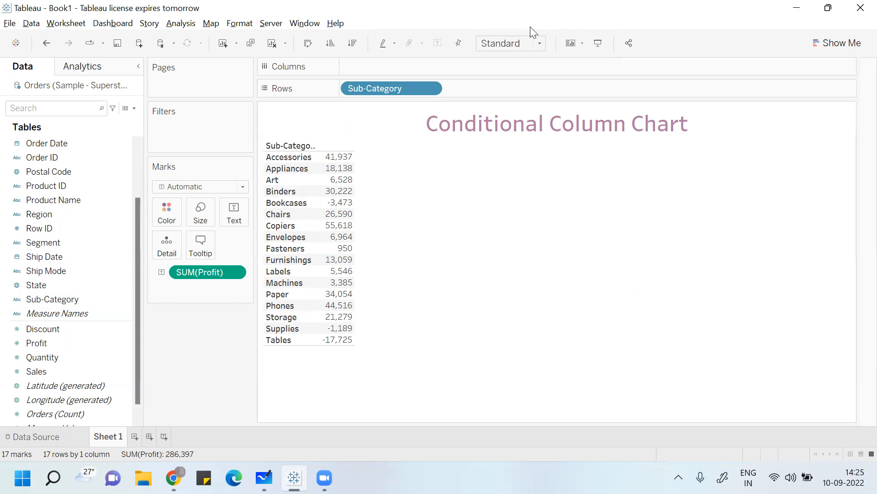
- Try the Entire View fit on the profit table and return the fit to Standard
left_click(539, 46)
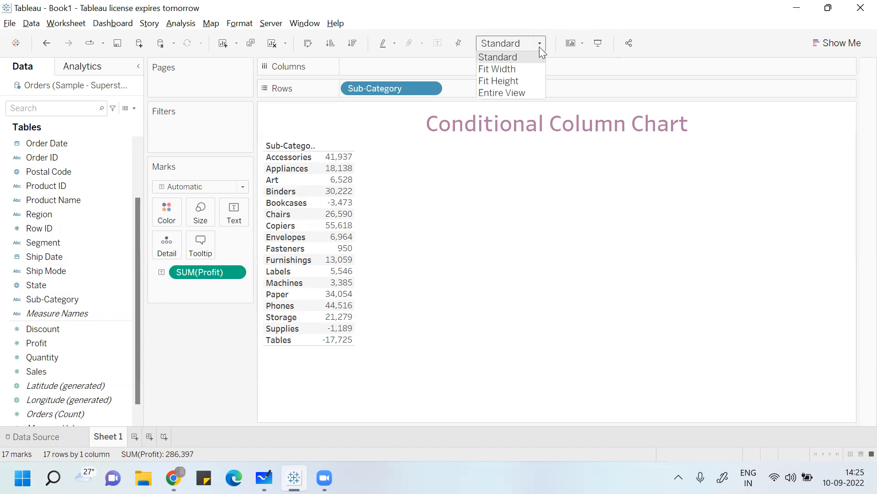
left_click(522, 93)
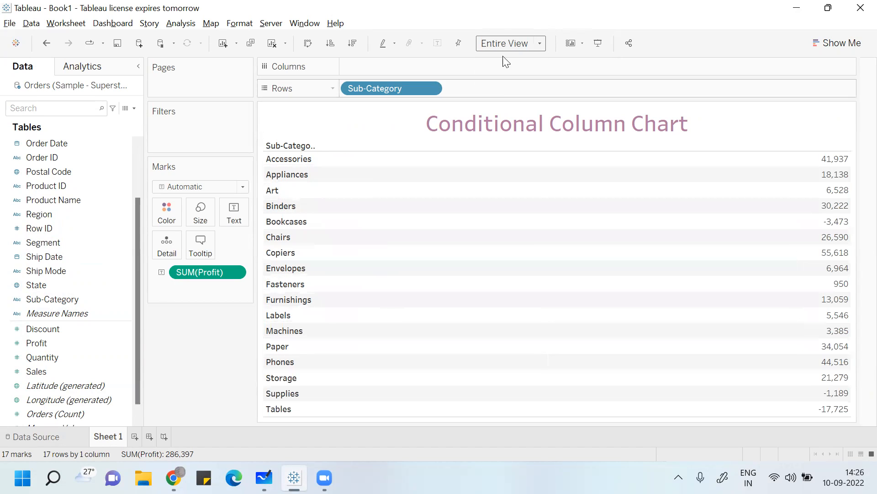
left_click(525, 44)
left_click(522, 57)
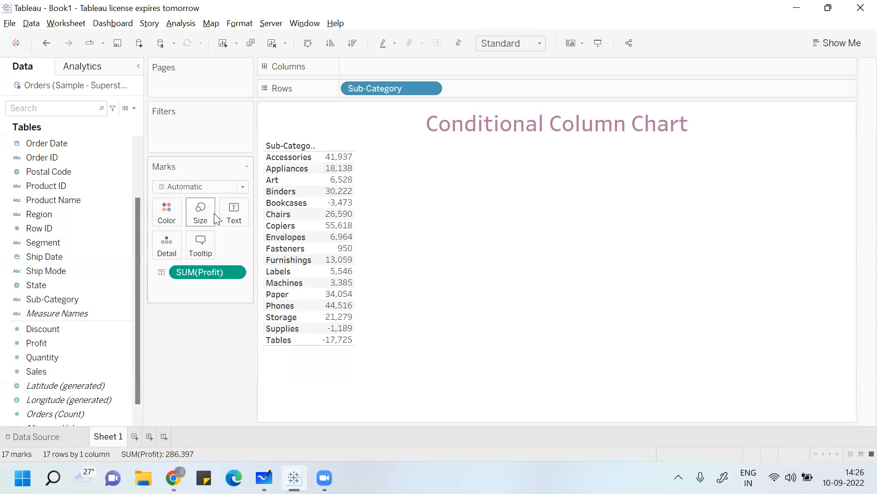
- Try a larger mark size for the profit figures in the table
left_click(201, 213)
left_click_drag(236, 243, 247, 239)
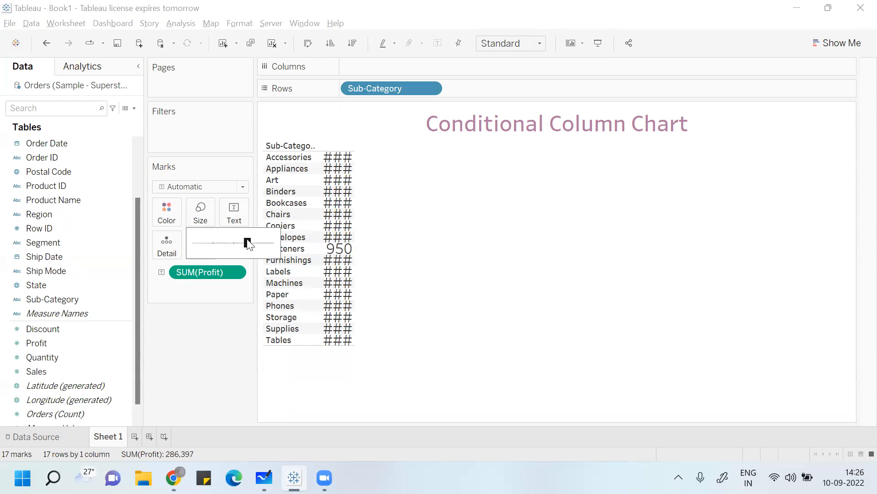
left_click(301, 215)
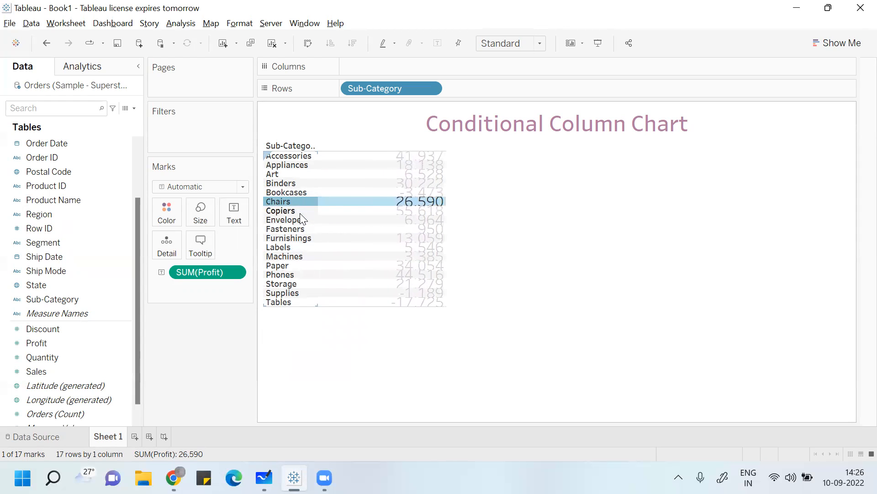
left_click(599, 284)
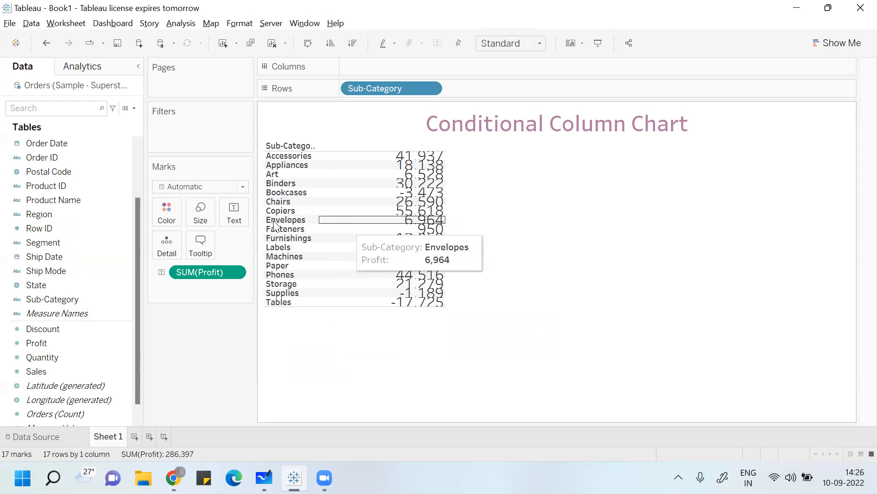
- Reduce the mark size of the profit figures and sort the sub-categories in descending order of profit
left_click(199, 218)
left_click_drag(243, 243, 217, 247)
left_click(551, 326)
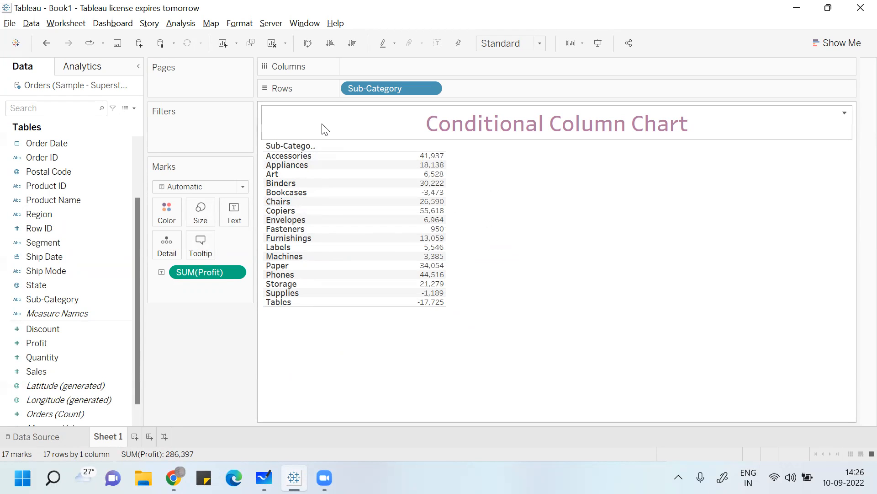
mouse_move(429, 172)
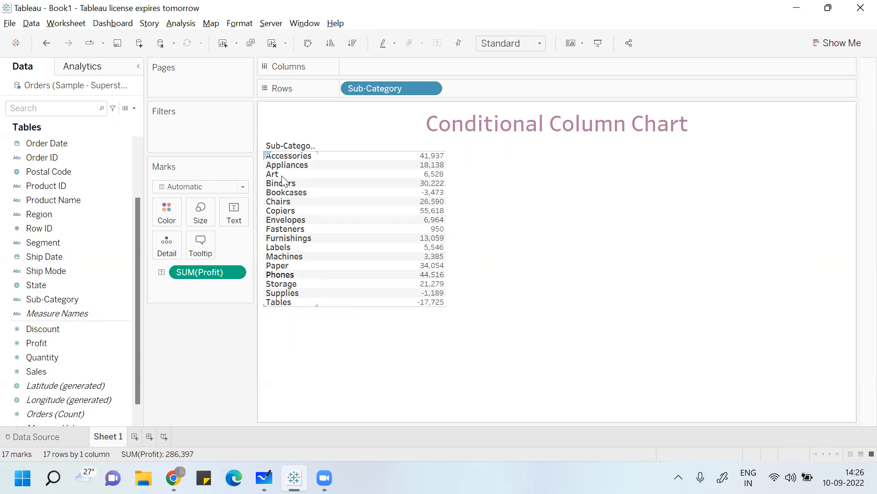
left_click(352, 43)
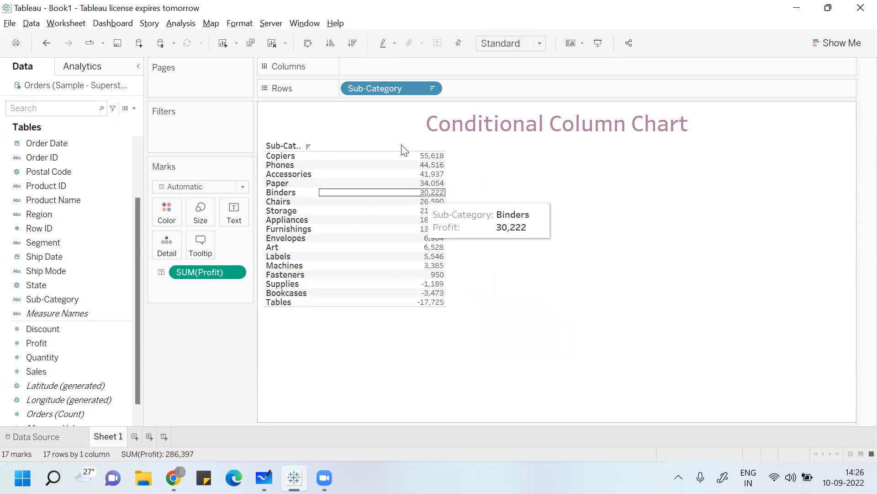
- Convert the table into a column chart with Sub-Category on Columns and the sum of Profit on Rows, and narrow the bars
left_click_drag(392, 93, 391, 75)
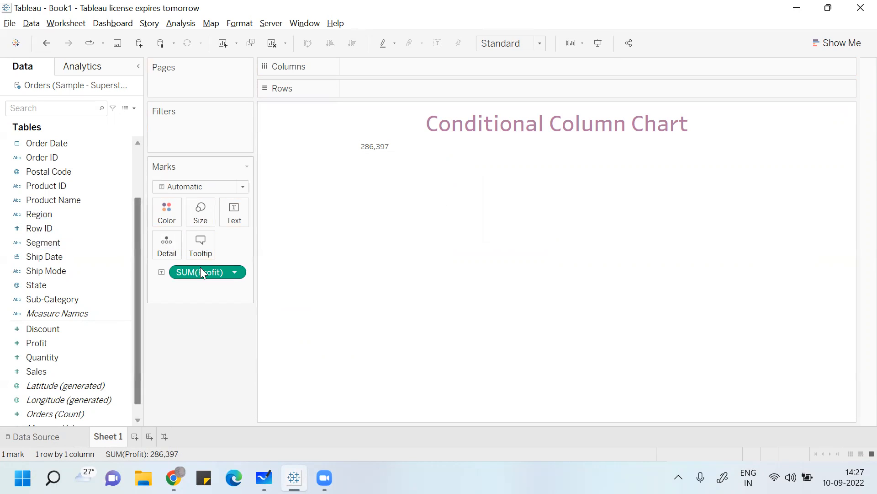
left_click_drag(201, 268, 375, 88)
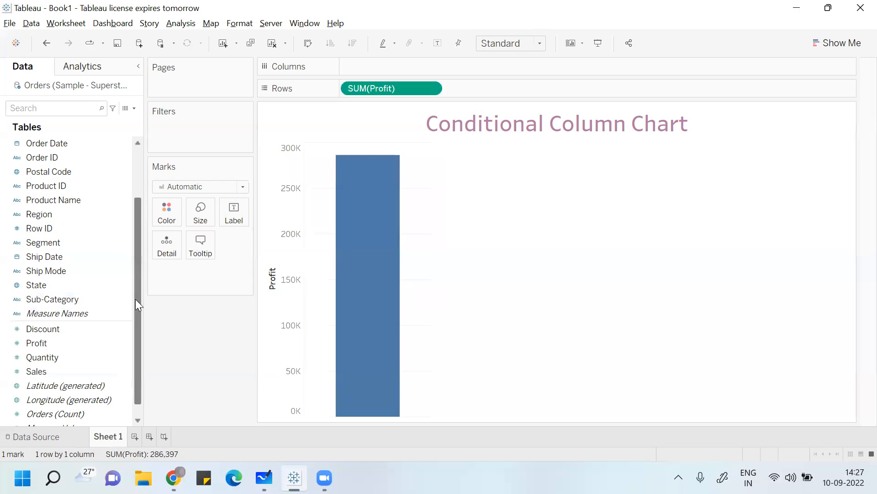
left_click_drag(135, 299, 136, 231)
left_click_drag(65, 370, 387, 65)
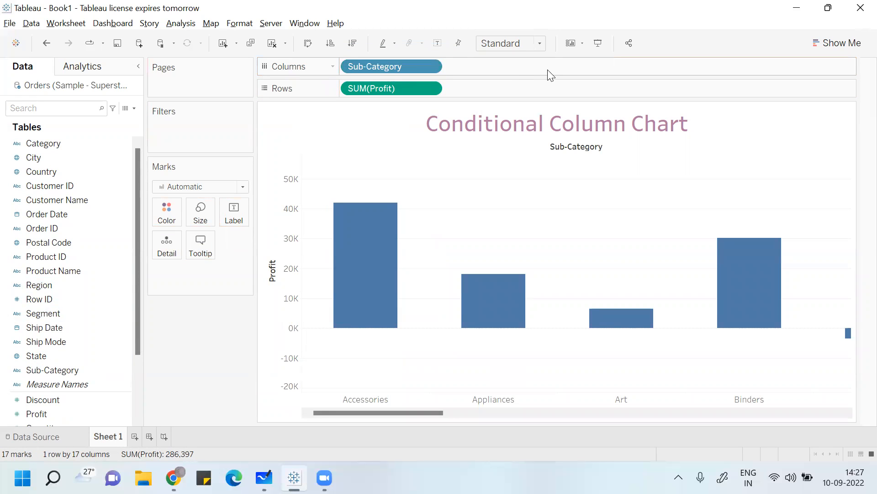
left_click(199, 211)
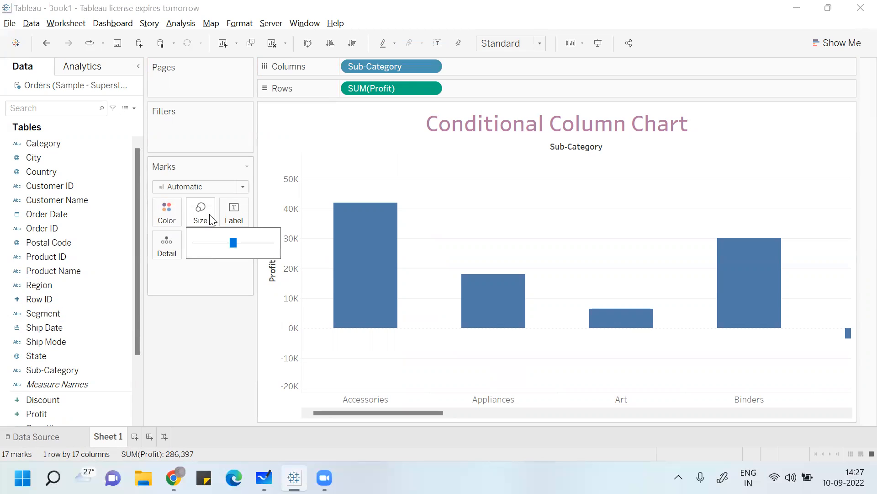
left_click(204, 242)
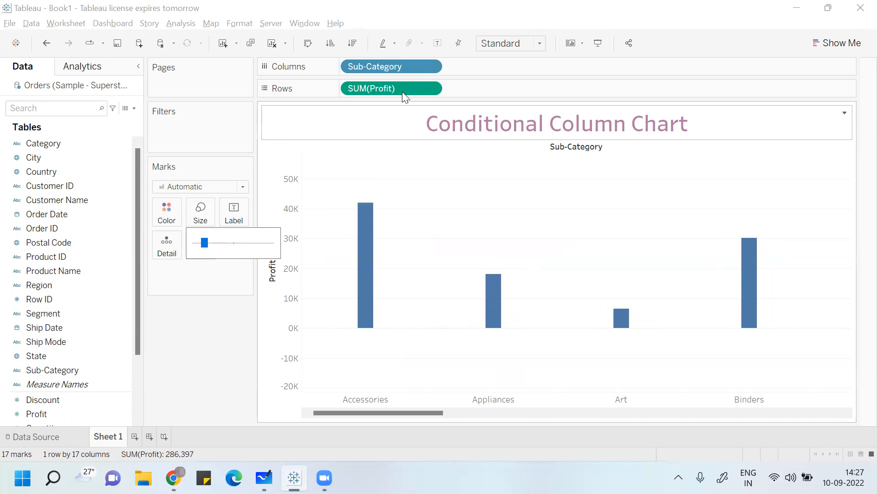
- Swap the rows and columns of the profit chart and sort the sub-categories in descending order
left_click(308, 43)
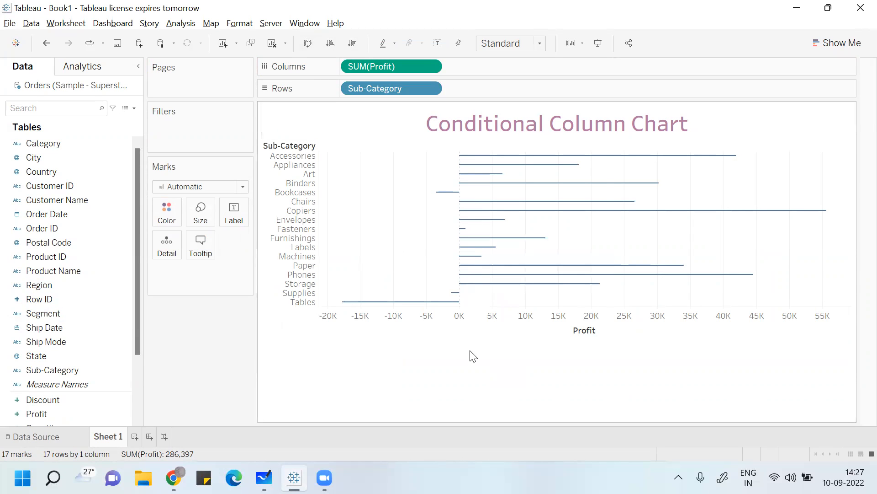
left_click(351, 44)
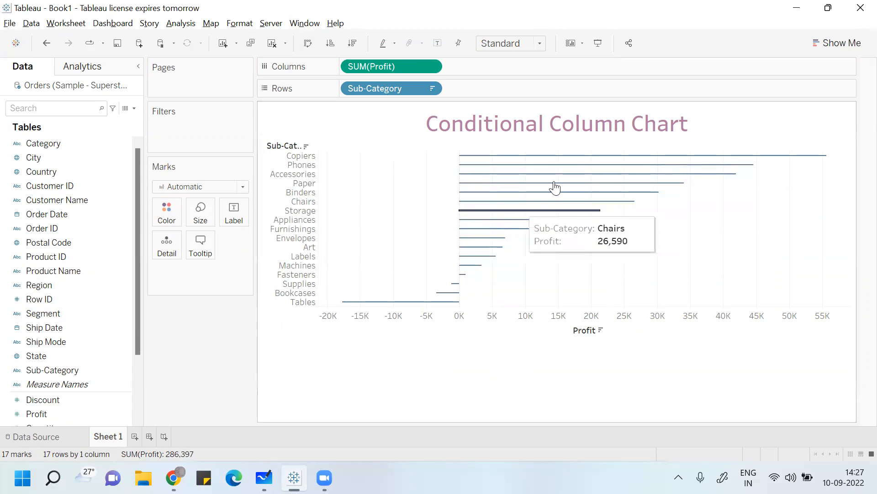
- Color the bars orange and label them with the sum of Profit
left_click(170, 217)
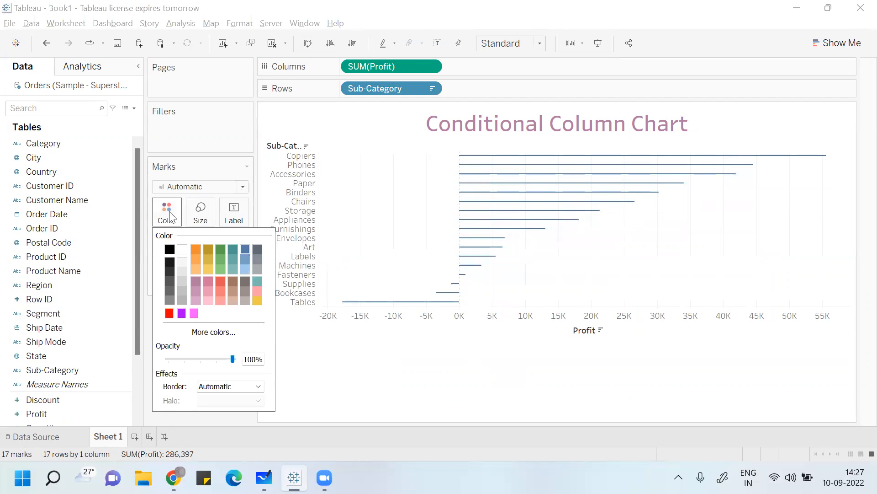
left_click(197, 250)
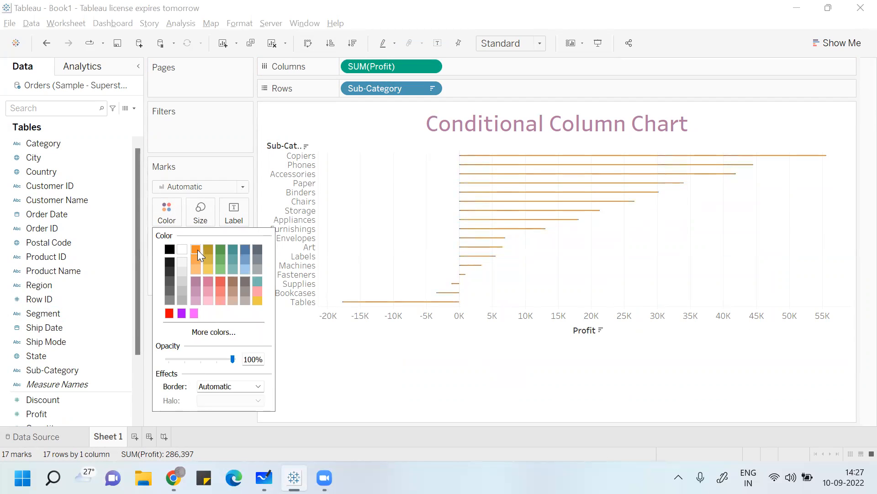
left_click(374, 360)
left_click(86, 401)
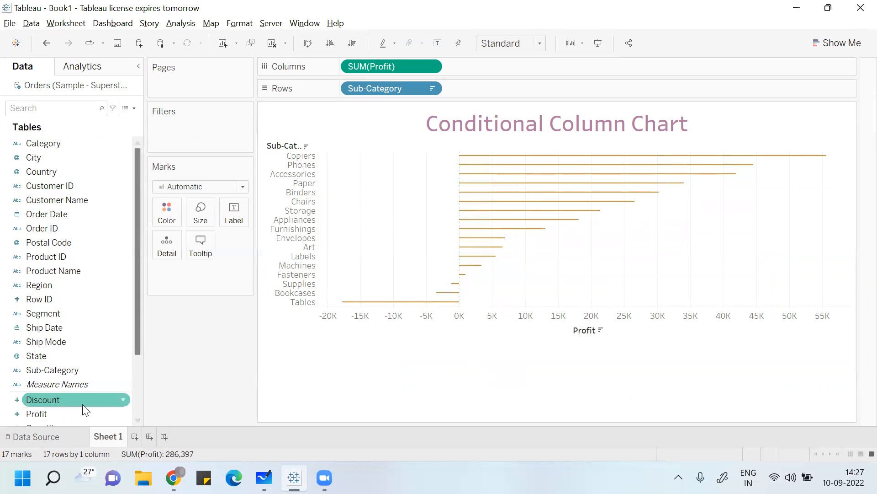
left_click_drag(79, 413, 242, 209)
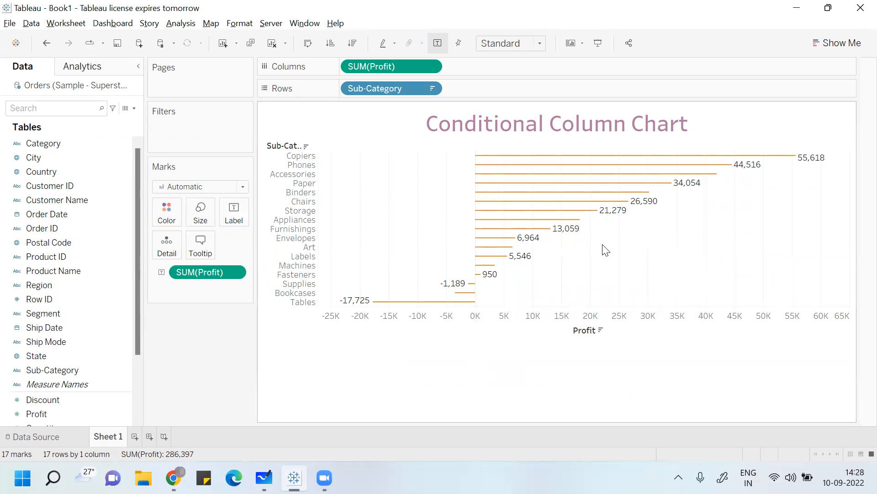
- Clear both shelves and rebuild the chart with Sub-Category on Columns and the sum of Sales on Rows, keeping the Profit label
left_click_drag(377, 87, 52, 316)
left_click_drag(375, 70, 30, 325)
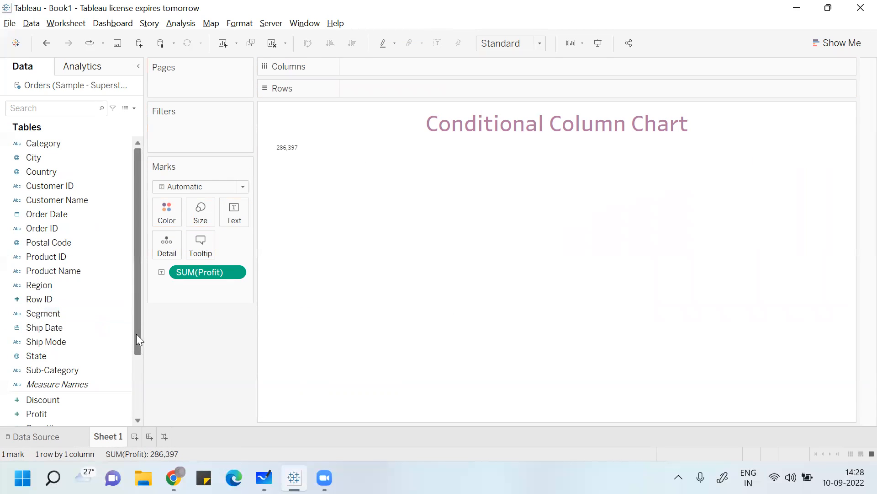
left_click_drag(137, 335, 137, 392)
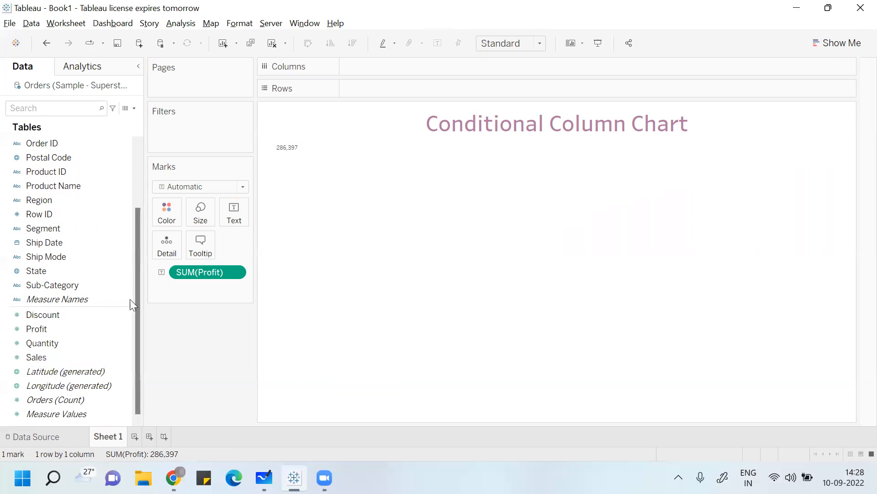
mouse_move(79, 286)
left_mouse_down()
mouse_move(300, 151)
mouse_move(398, 53)
mouse_move(406, 72)
left_mouse_up()
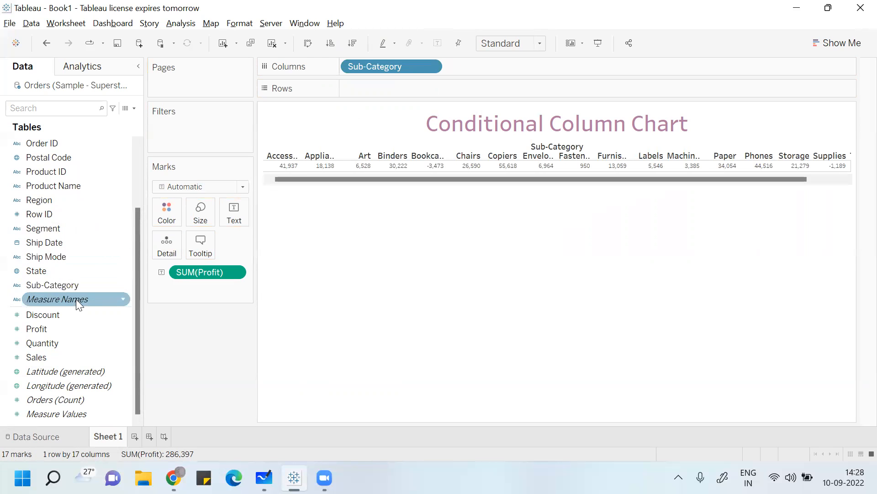
left_click_drag(67, 354, 390, 88)
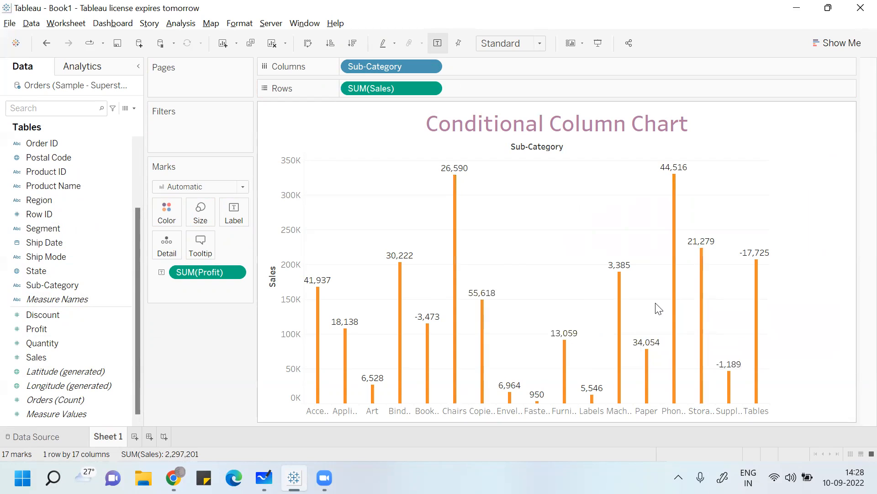
- Set the mark type to Bar and widen the sales columns slightly
left_click(243, 187)
left_click(205, 212)
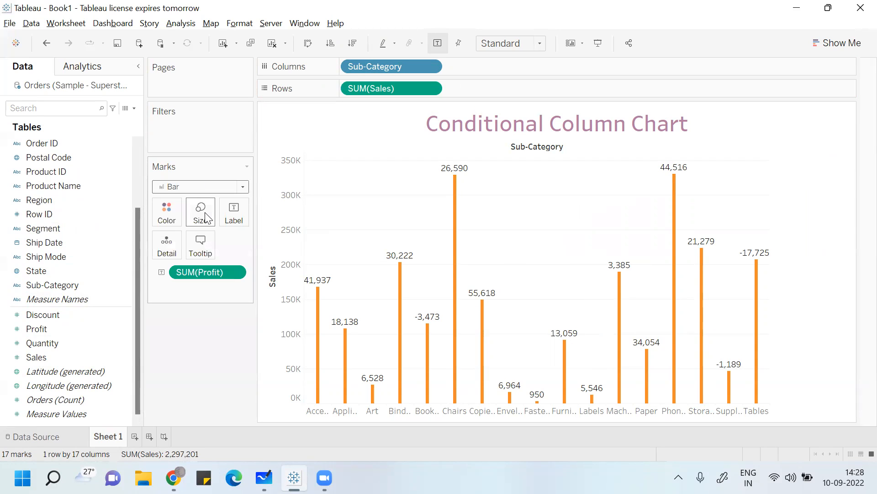
left_click(203, 214)
left_click(214, 247)
left_click_drag(214, 248, 221, 248)
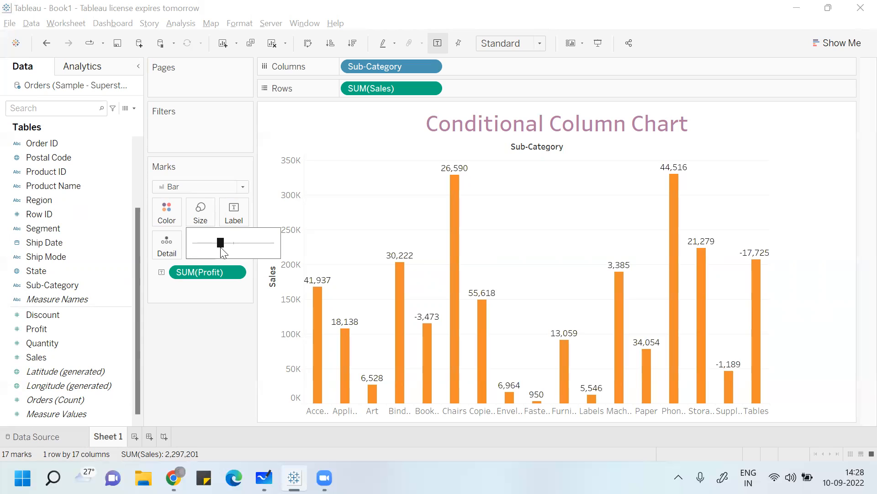
left_click(160, 366)
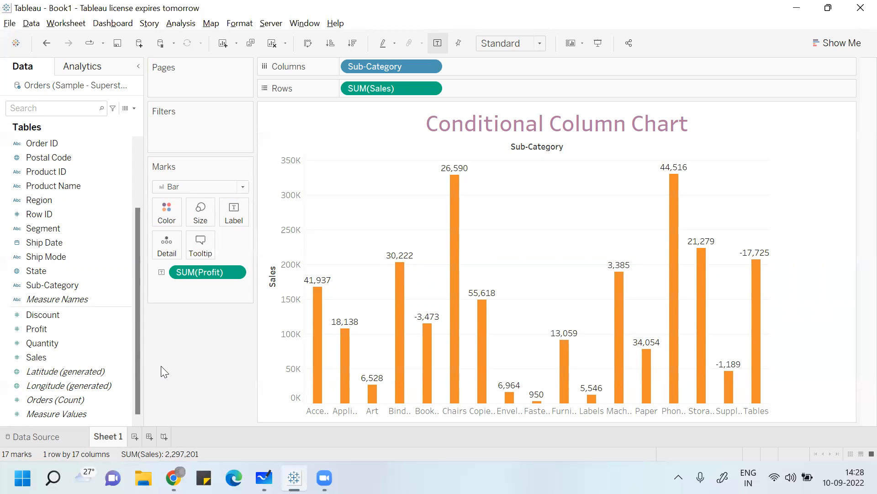
- Swap the sales chart's rows and columns and sort the sub-categories by Sales, trying both orders and settling on descending
left_click(353, 44)
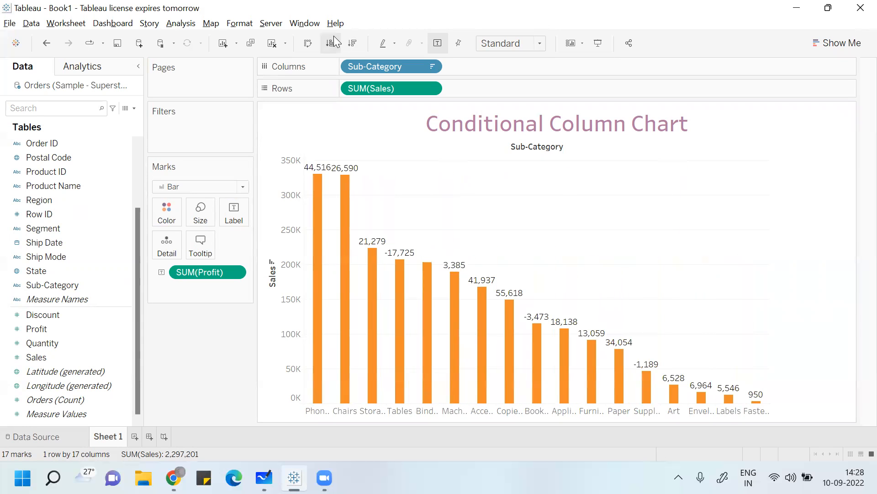
left_click(334, 36)
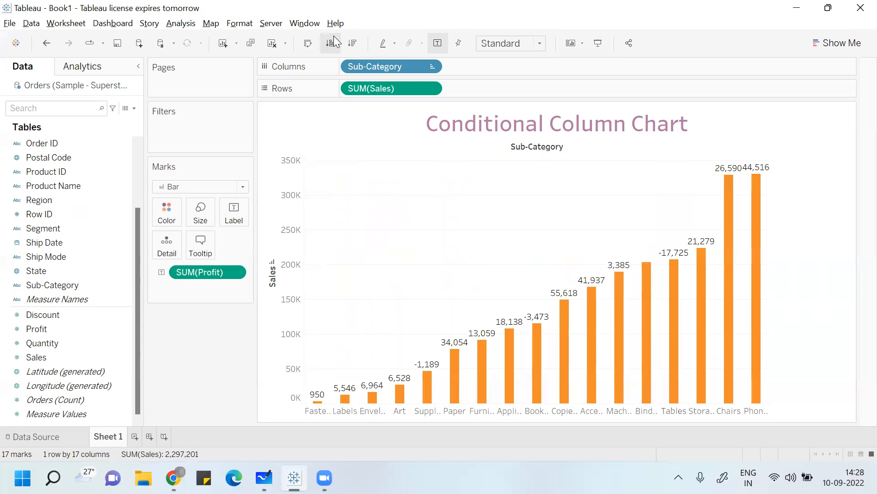
left_click(309, 44)
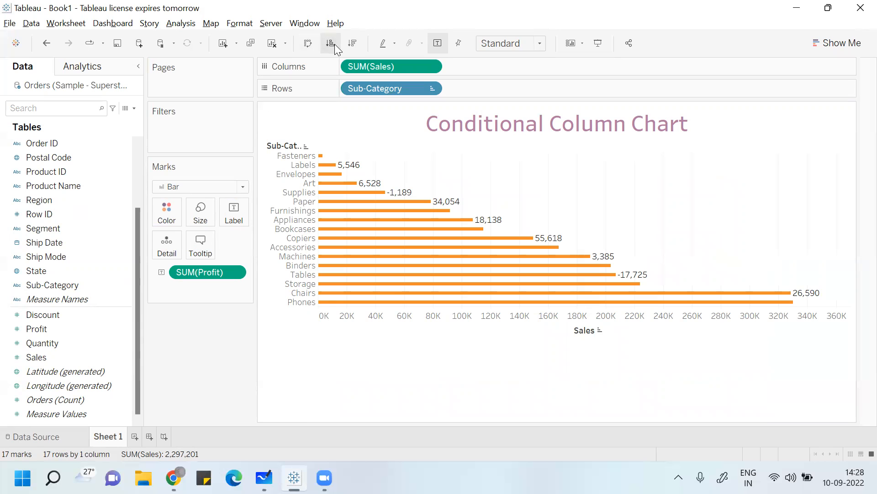
left_click(355, 43)
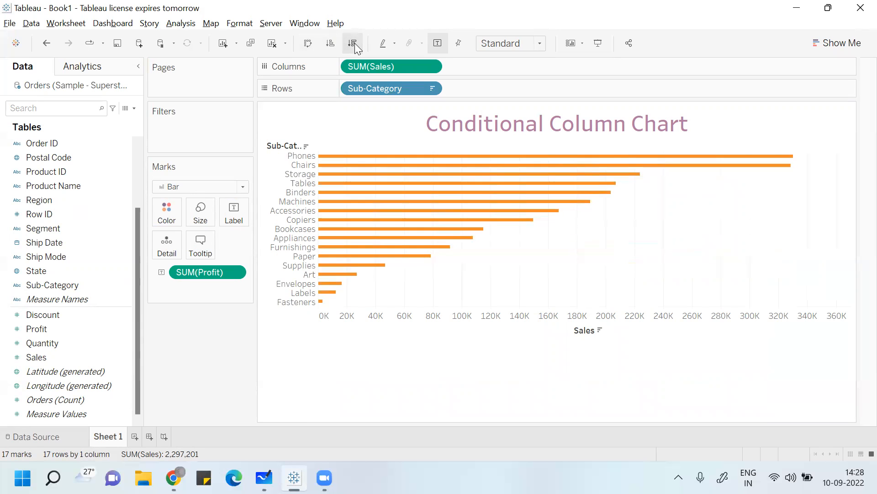
- Swap the rows and columns back to vertical columns and add the sum of Profit to Rows as a dual axis
left_click(309, 43)
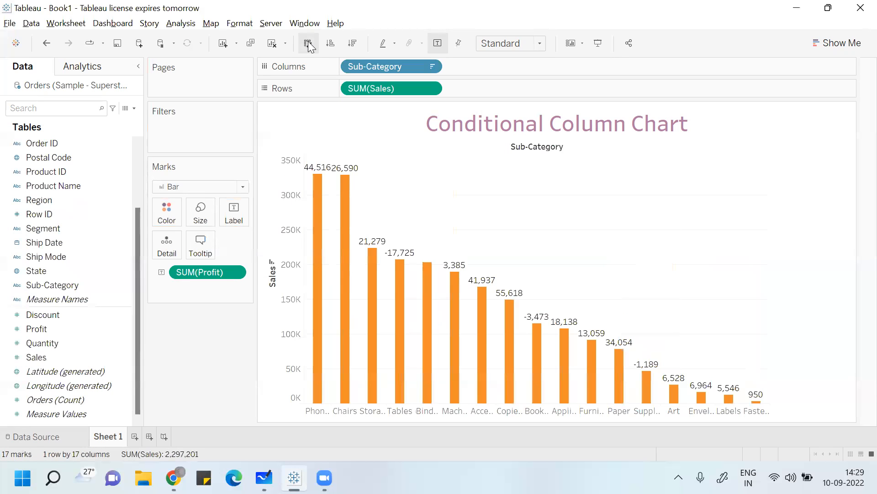
left_click(361, 42)
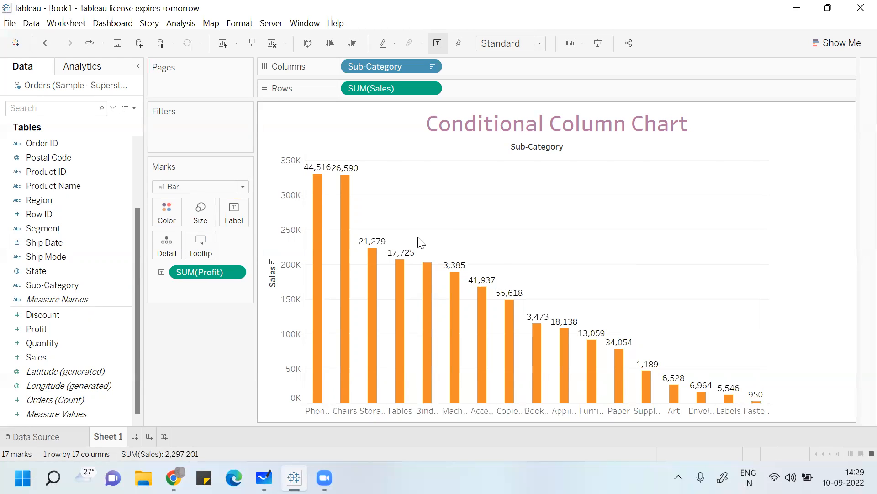
left_click_drag(78, 331, 501, 89)
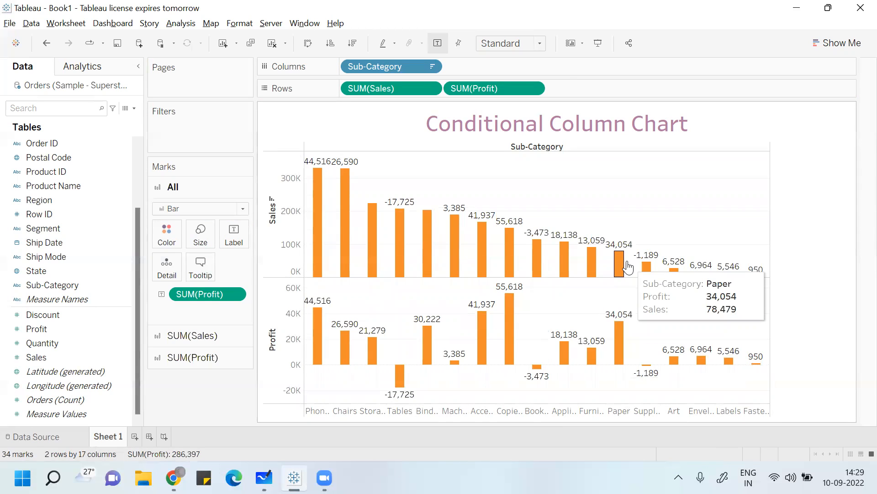
left_click(533, 89)
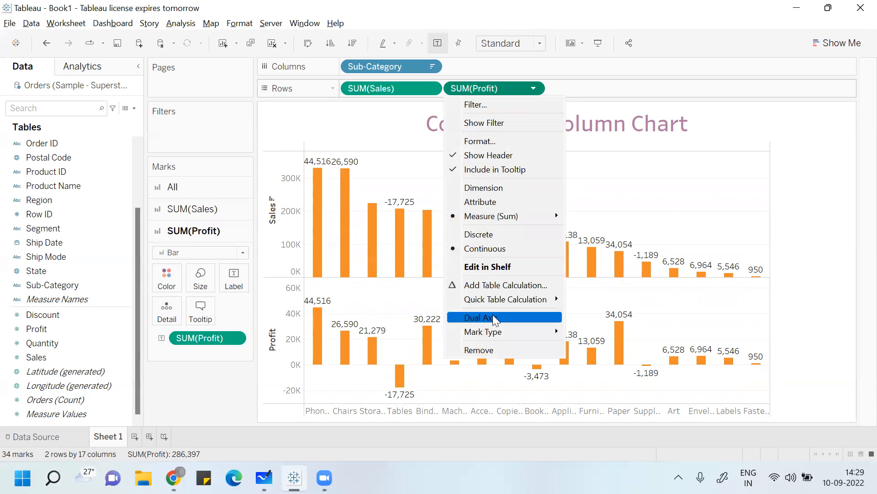
left_click(494, 317)
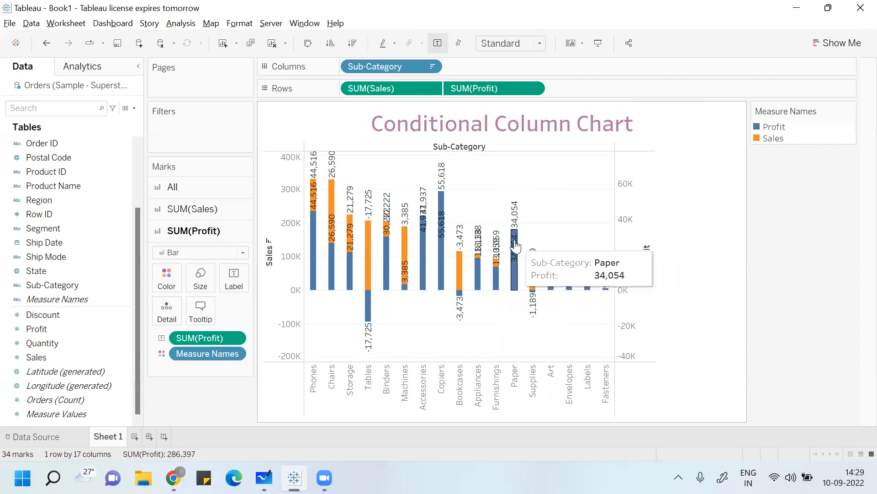
- Try the Square mark type on all marks of both measures, and switch them to Circle
left_click(213, 194)
left_click(202, 209)
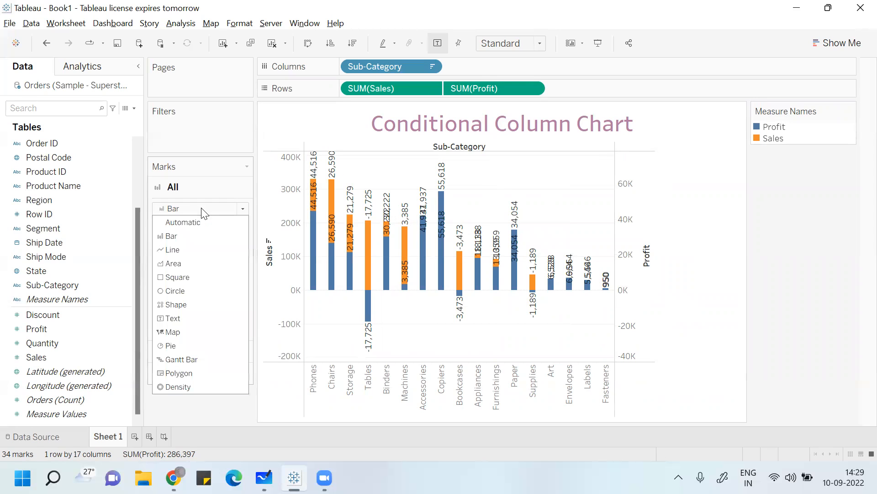
left_click(189, 276)
left_click(243, 209)
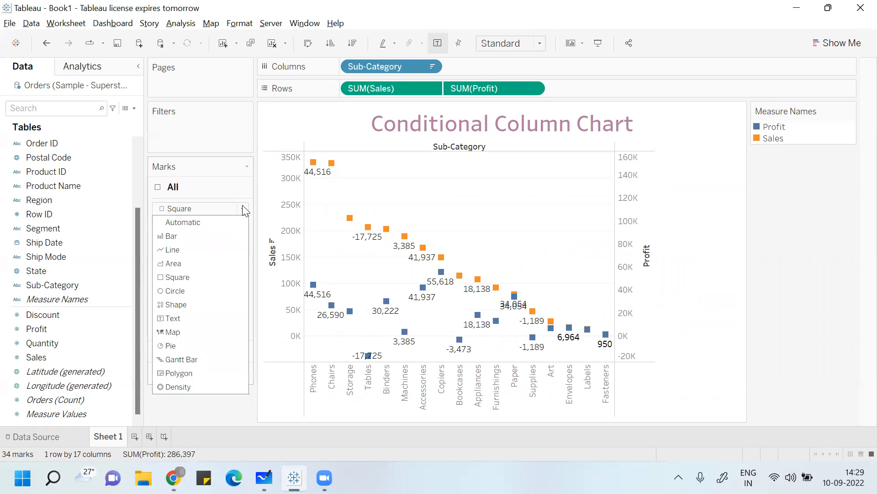
left_click(187, 291)
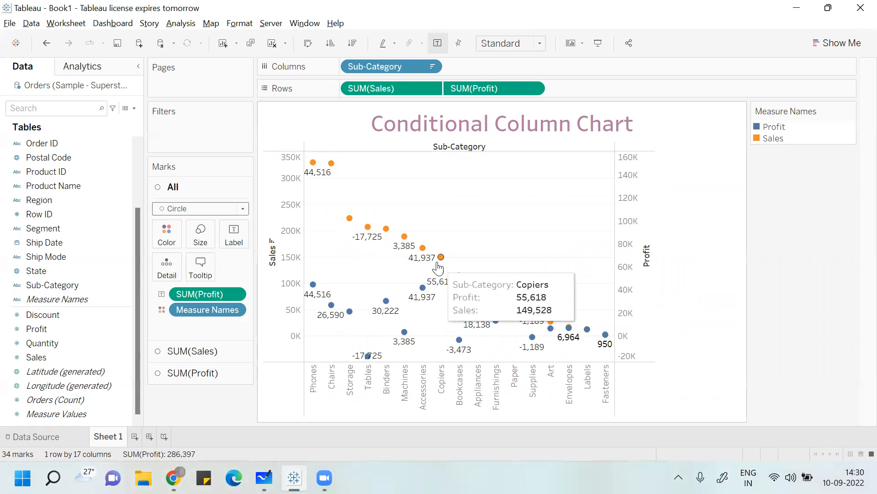
- Remove the sum of Profit from Rows and rebuild it as a dual axis with Sales
left_click(506, 88)
left_click(243, 369)
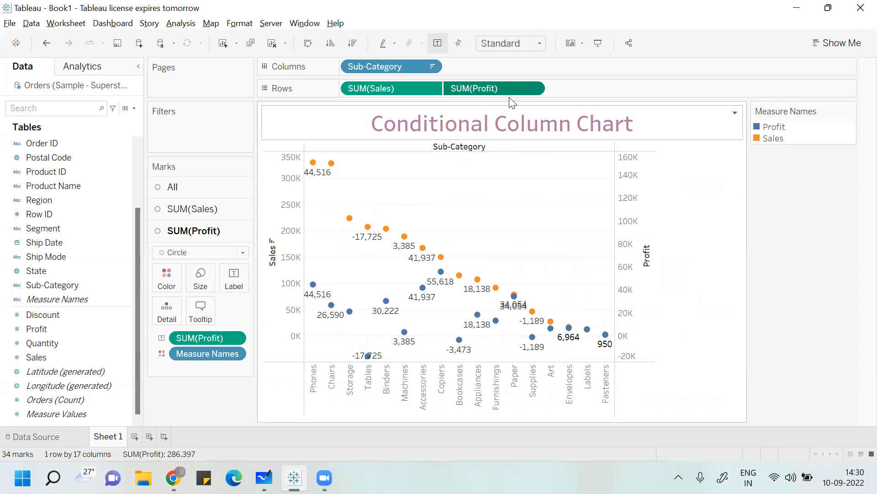
left_click_drag(486, 88, 184, 334)
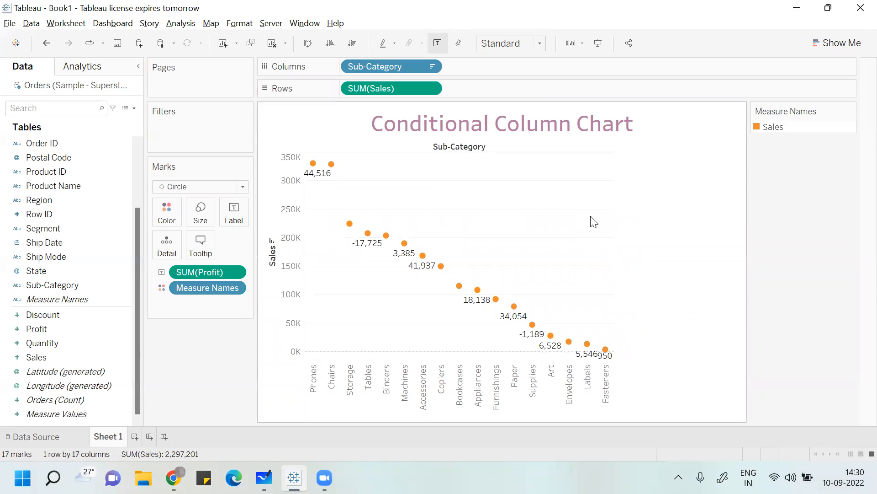
left_click(47, 330)
left_click_drag(47, 330, 480, 91)
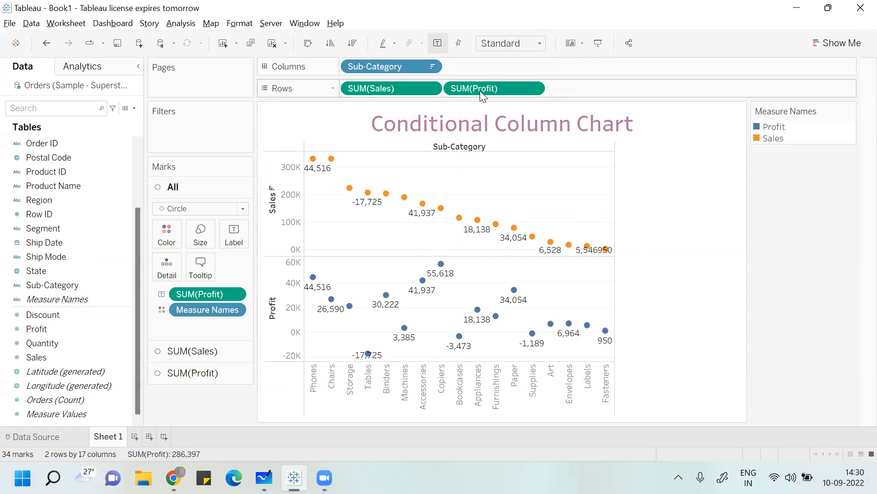
left_click(537, 88)
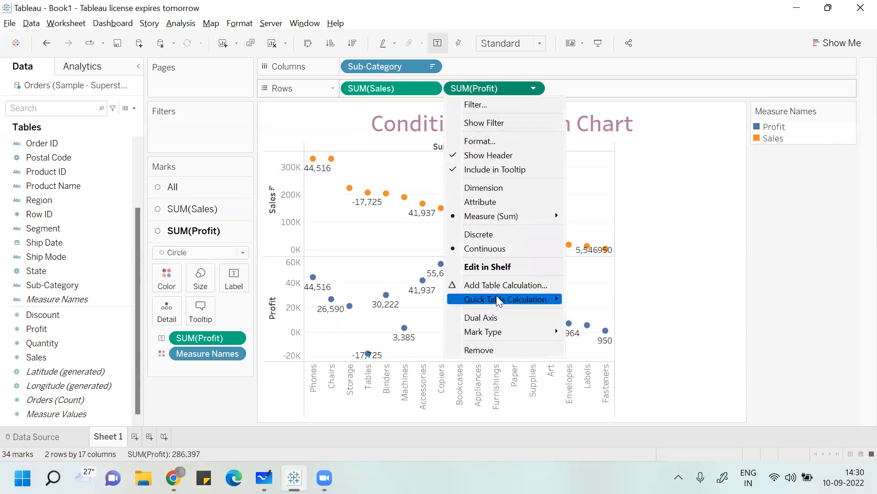
left_click(496, 317)
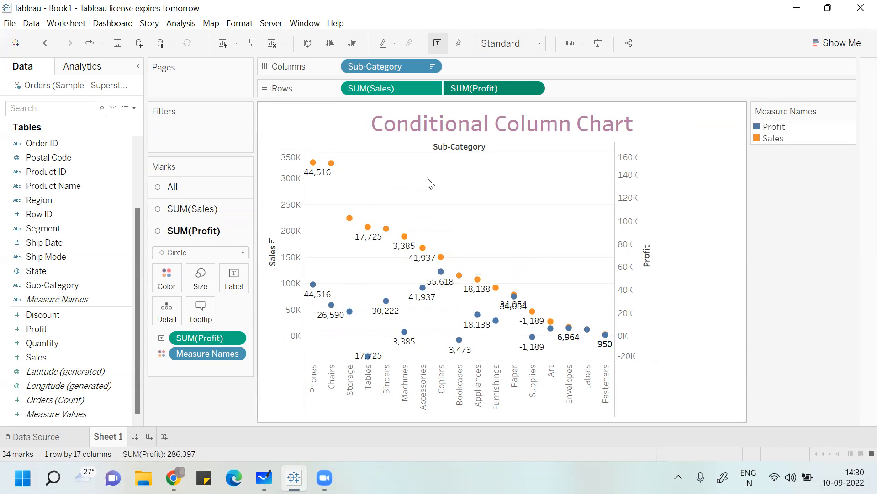
- Set the Sales marks to Bar and remove the Profit label from the Profit marks
left_click(205, 212)
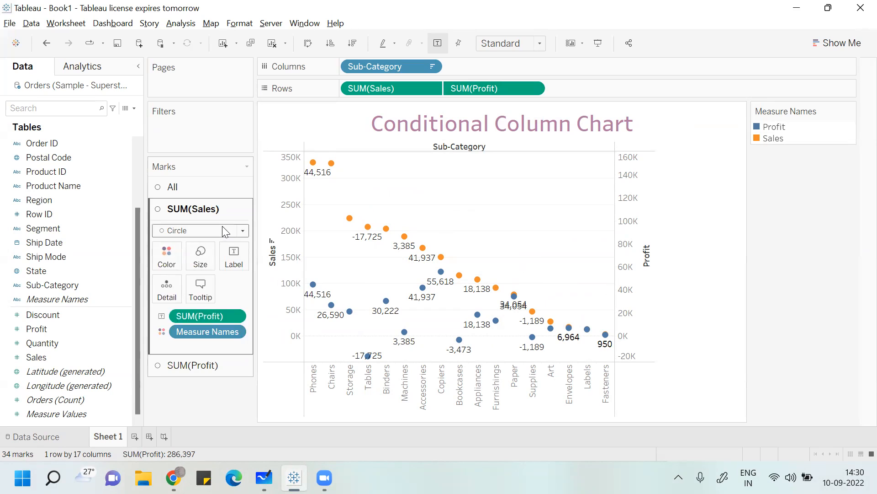
left_click(223, 230)
left_click(196, 257)
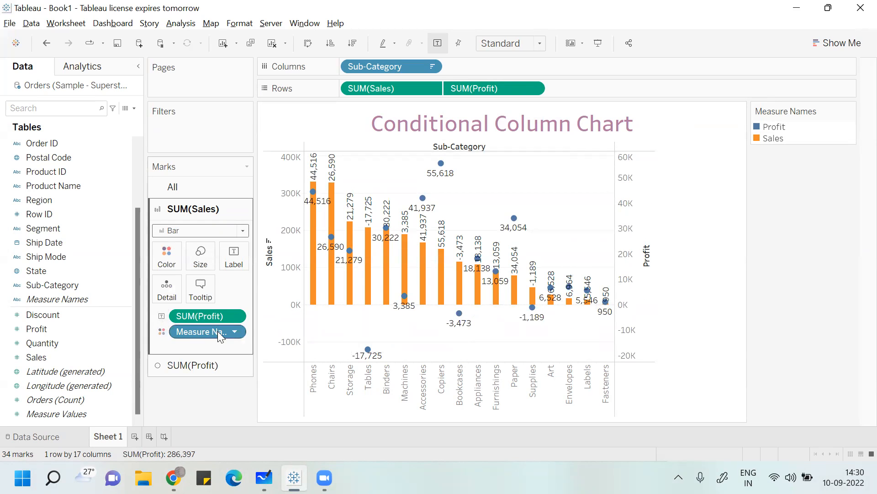
left_click(197, 365)
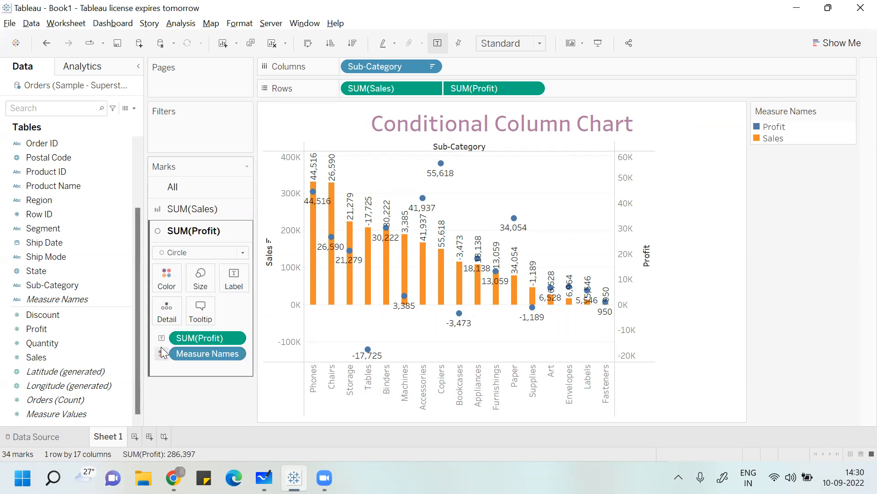
left_click_drag(214, 338, 58, 400)
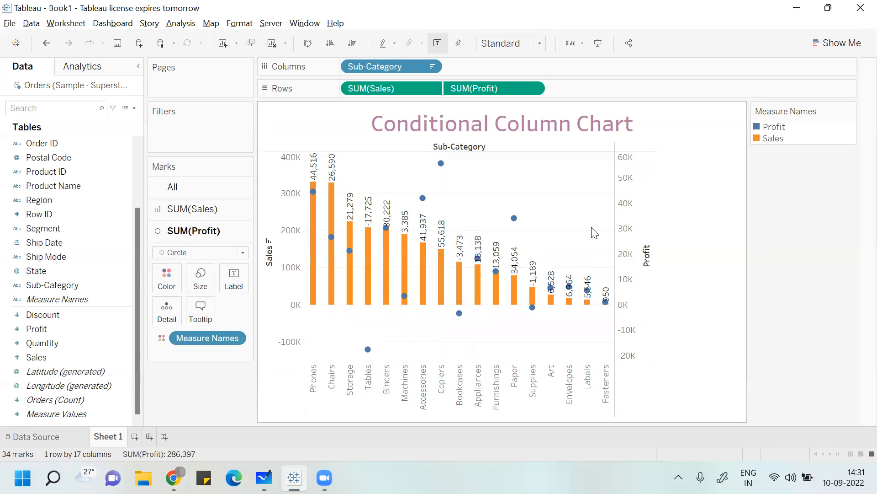
- Change the mark type of both measures to Line and inspect the points along the lines
mouse_move(368, 350)
left_click(244, 193)
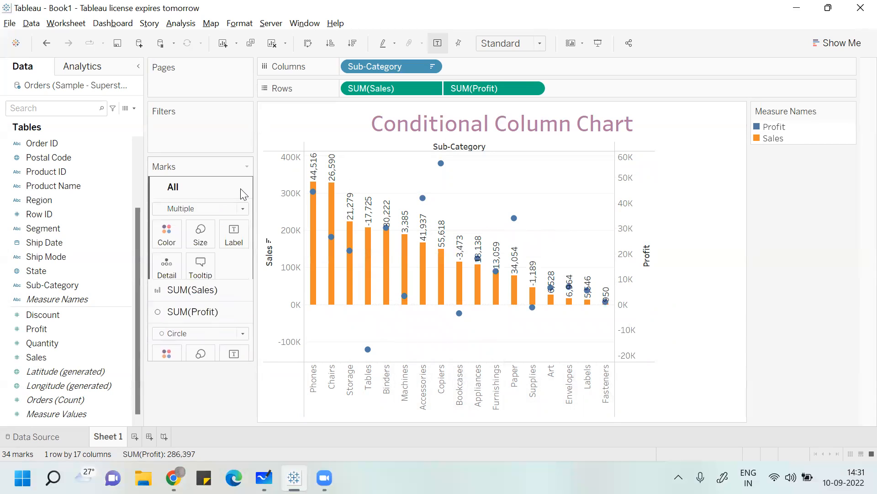
left_click(242, 208)
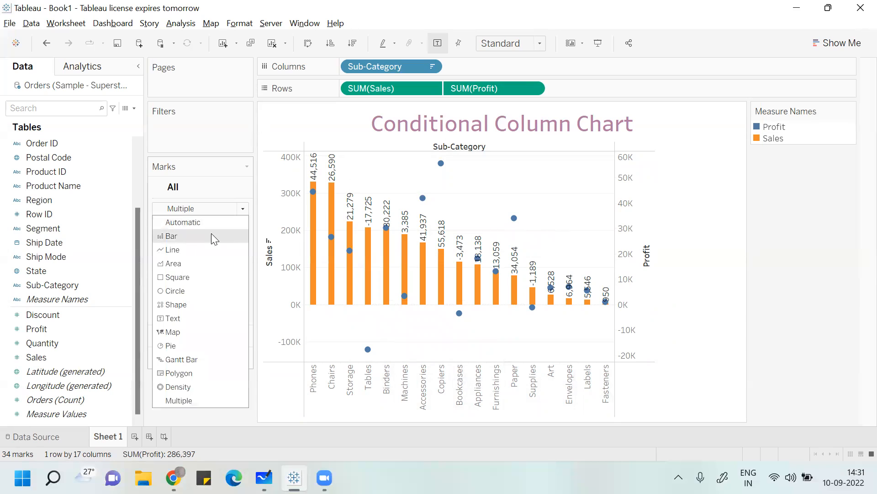
left_click(205, 248)
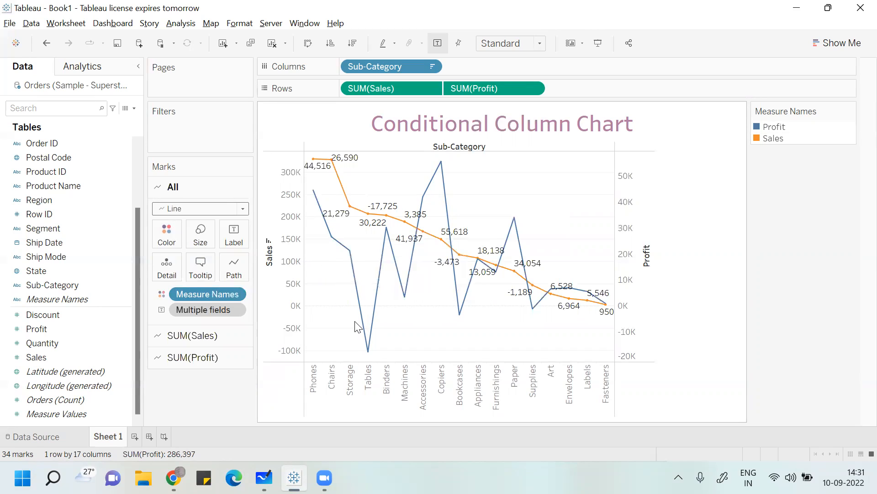
mouse_move(510, 242)
mouse_move(466, 310)
mouse_move(453, 235)
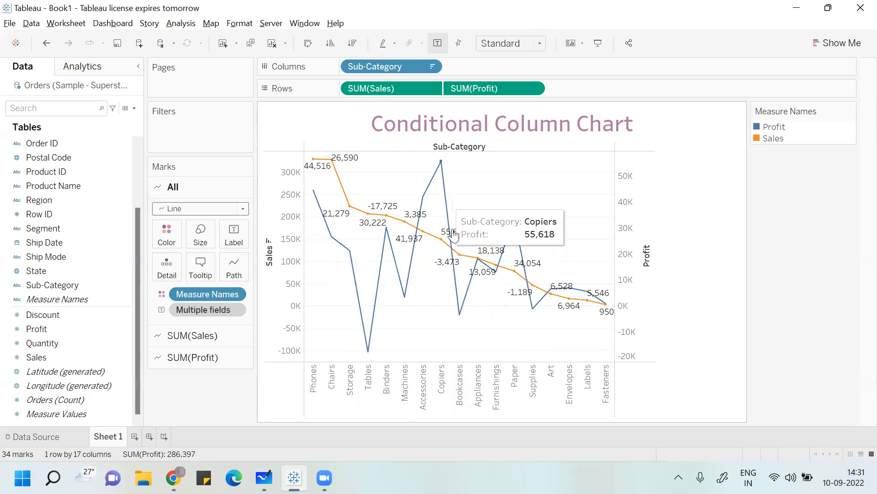
mouse_move(583, 308)
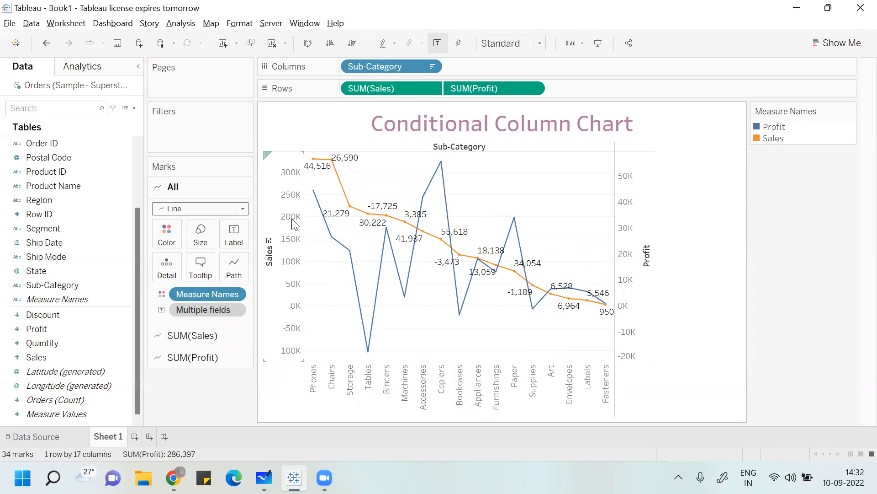
- Cycle the Sales sort through ascending to unsorted, and sort the sub-categories by Profit in descending order
left_click(269, 241)
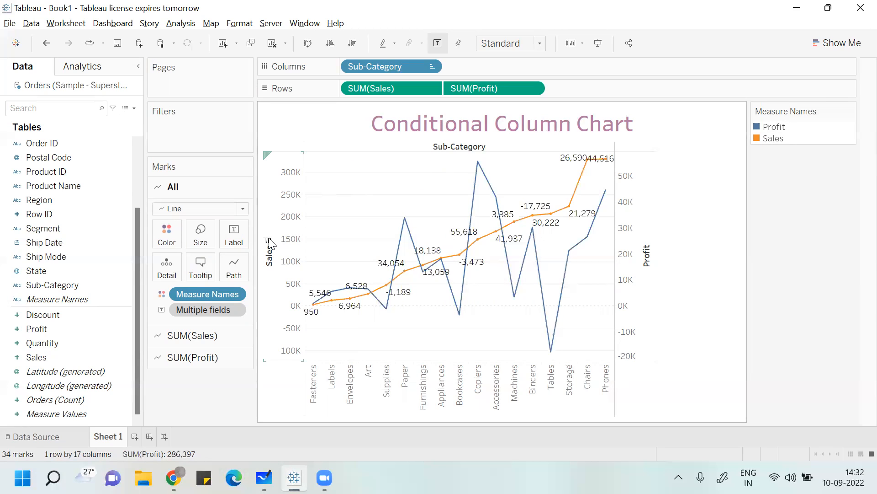
left_click(269, 242)
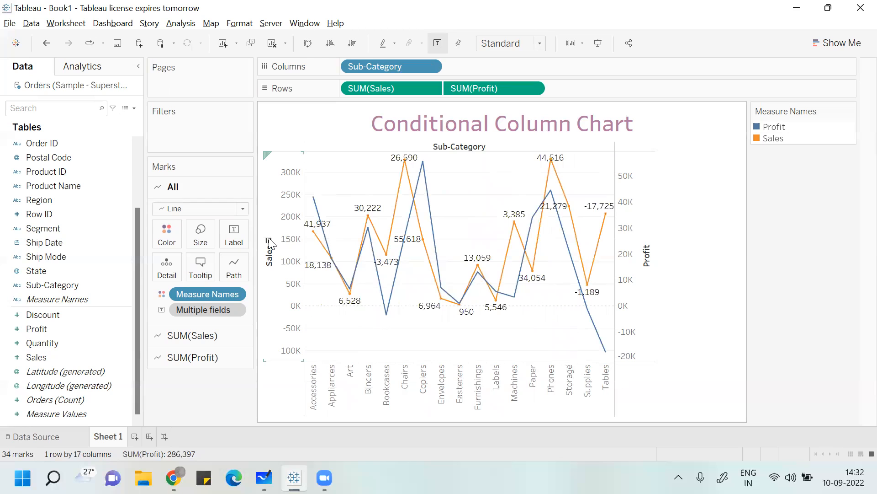
left_click(646, 242)
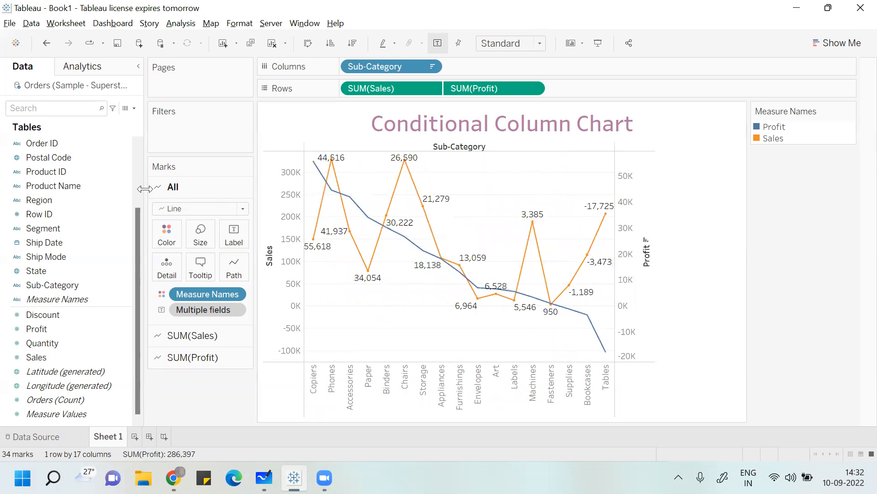
- Change only the Sales marks to Bar, keeping Profit as a line
left_click(203, 335)
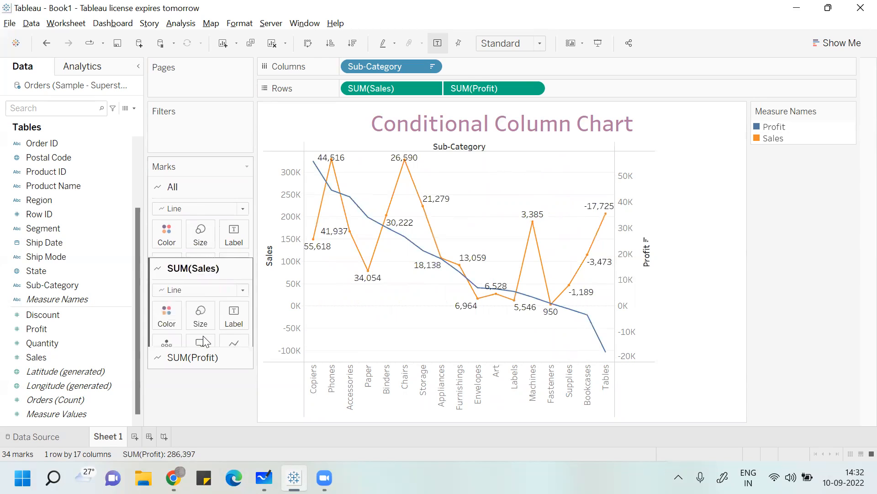
left_click(240, 234)
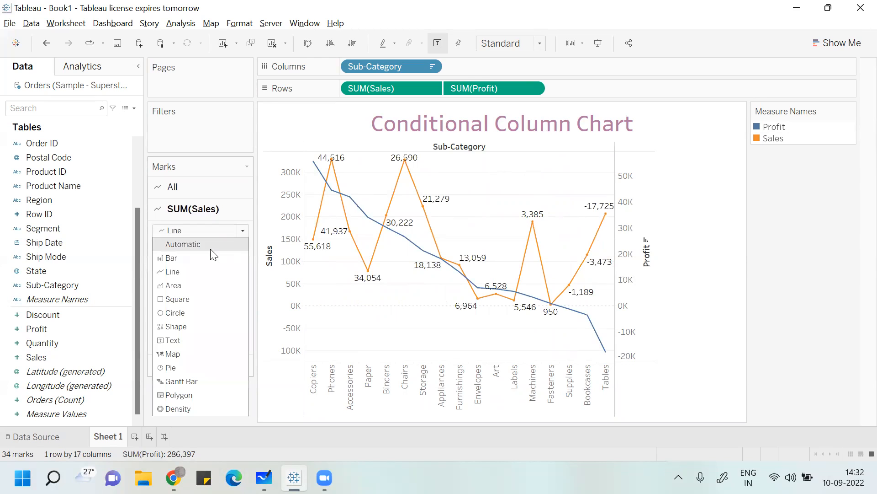
left_click(199, 254)
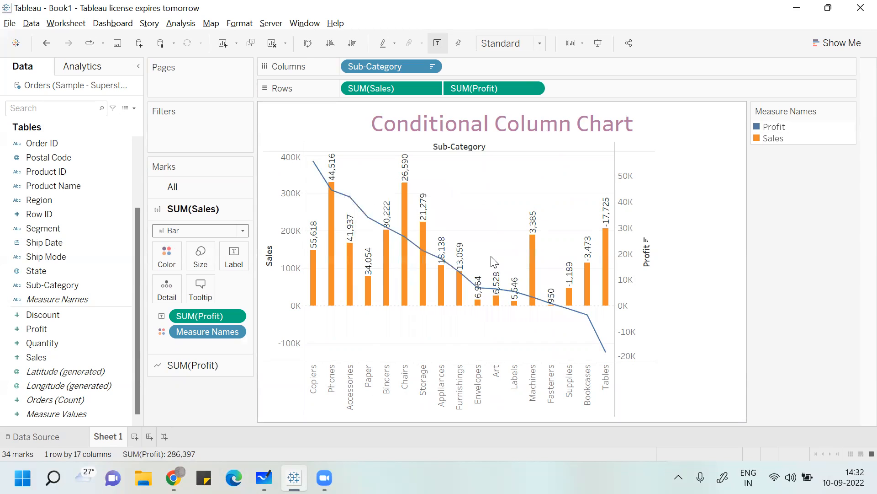
- Reverse the Profit sort to ascending, and clear the sorting of the sub-categories
left_click(647, 241)
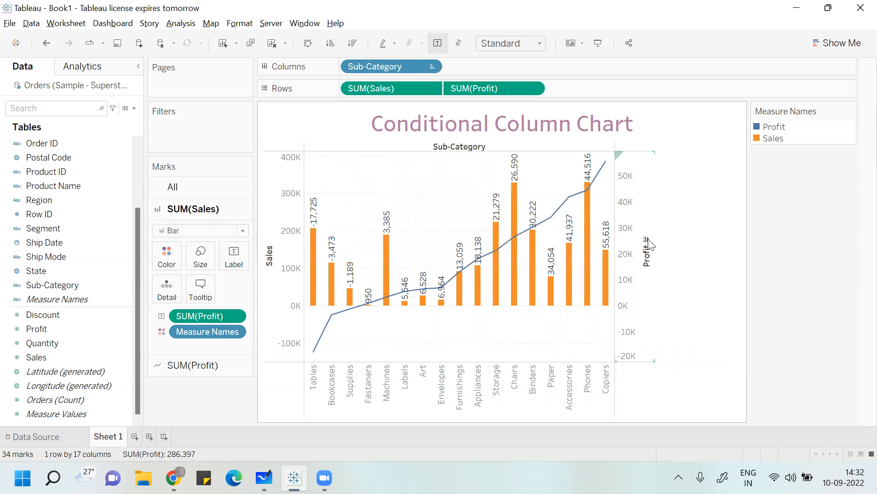
left_click(647, 242)
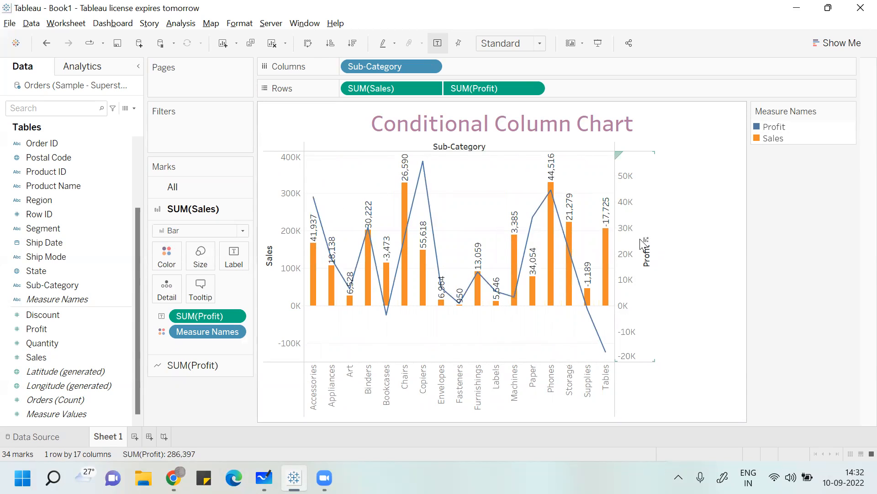
- Clear Sub-Category from Columns and the sums of Sales and Profit from Rows
left_click(502, 87)
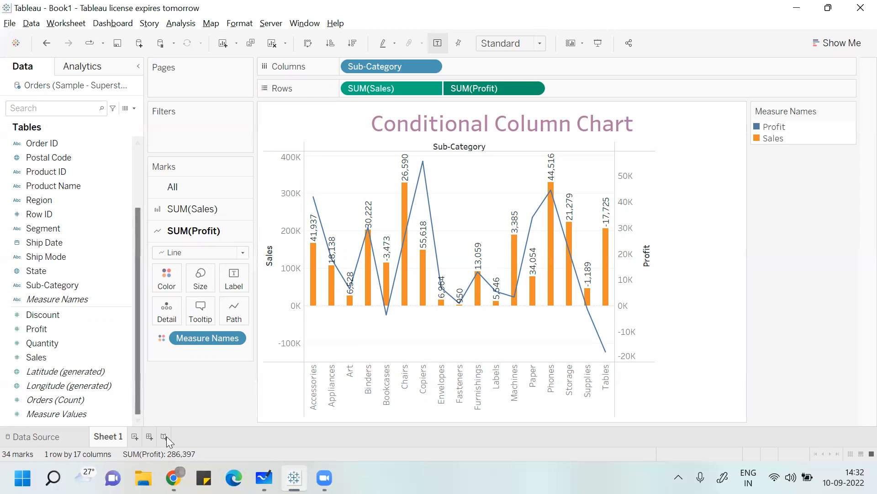
mouse_move(314, 277)
left_click_drag(393, 65, 348, 118)
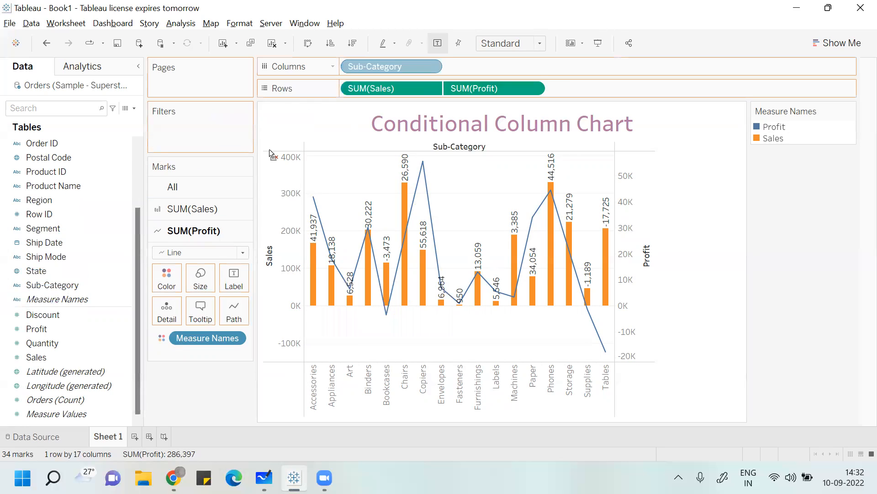
left_click_drag(269, 149, 269, 149)
left_click_drag(392, 88, 136, 267)
left_click_drag(390, 88, 6, 386)
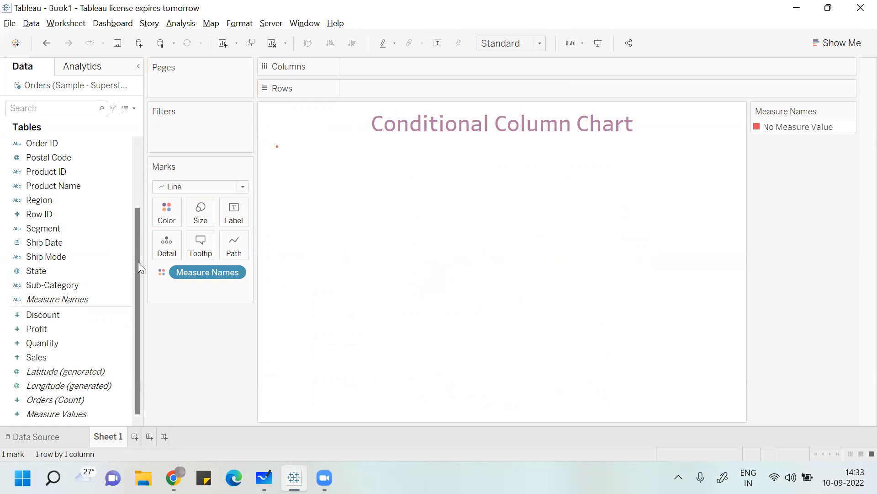
- Plot the sum of Sales on Rows against Sub-Category on Columns and set the mark type to Bar
left_click(86, 285)
left_click_drag(85, 283, 378, 66)
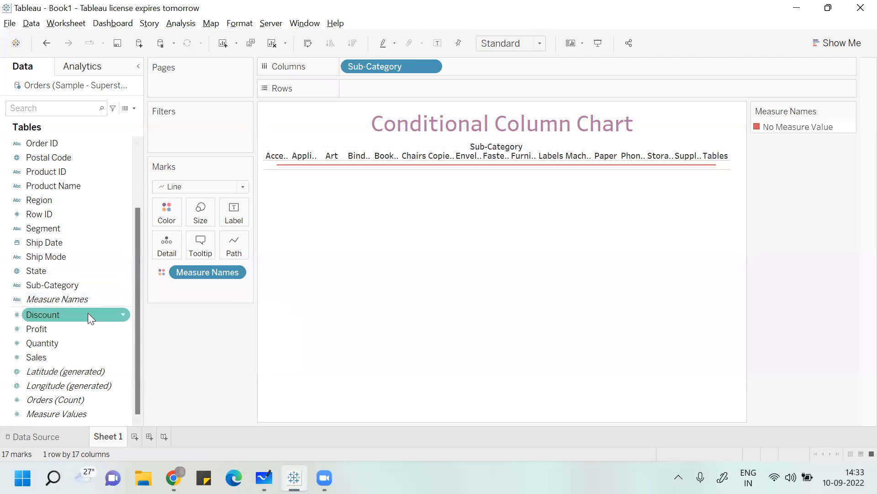
double_click(66, 354)
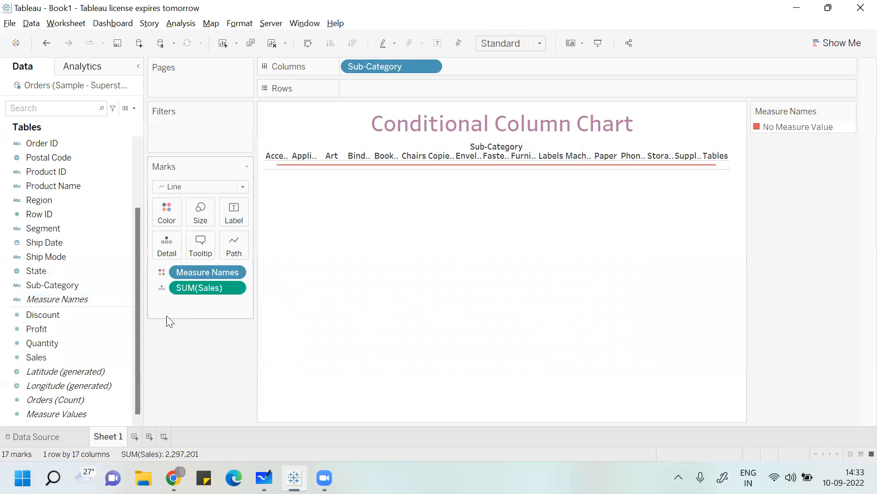
left_click(86, 347)
left_click(219, 287)
left_click_drag(218, 287, 404, 92)
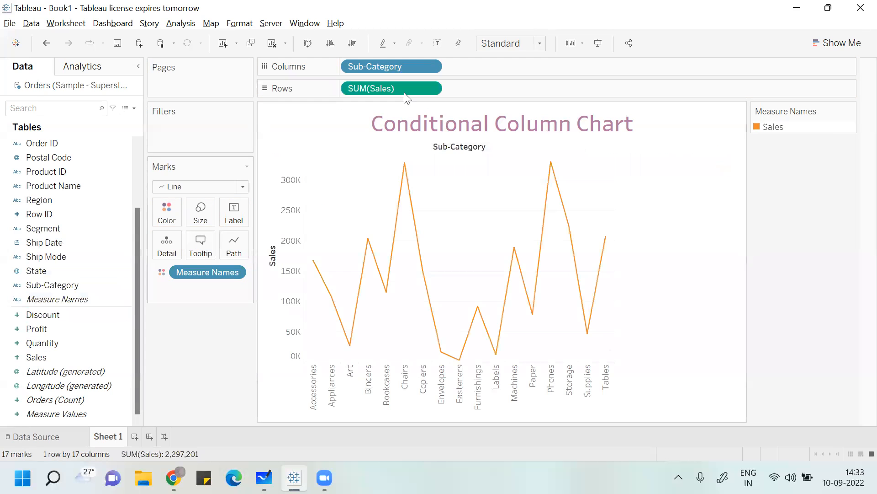
left_click(243, 187)
left_click(209, 218)
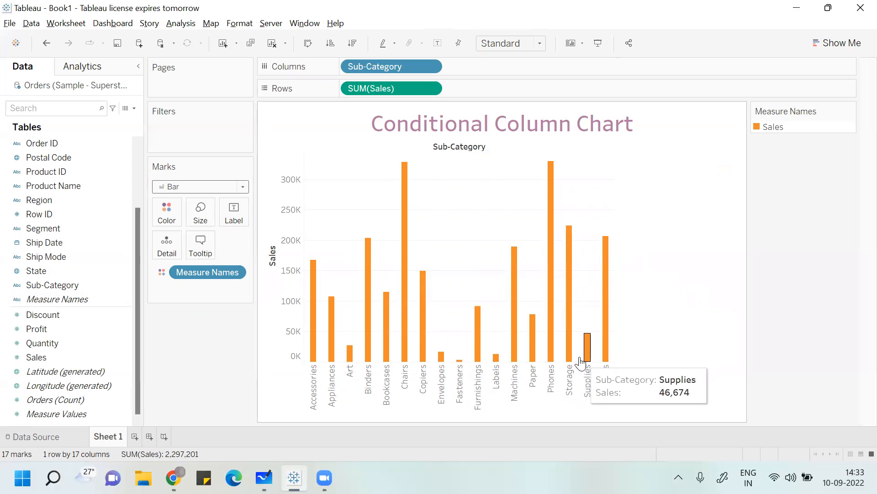
- Start a new calculated field named Profit Status
left_click(175, 25)
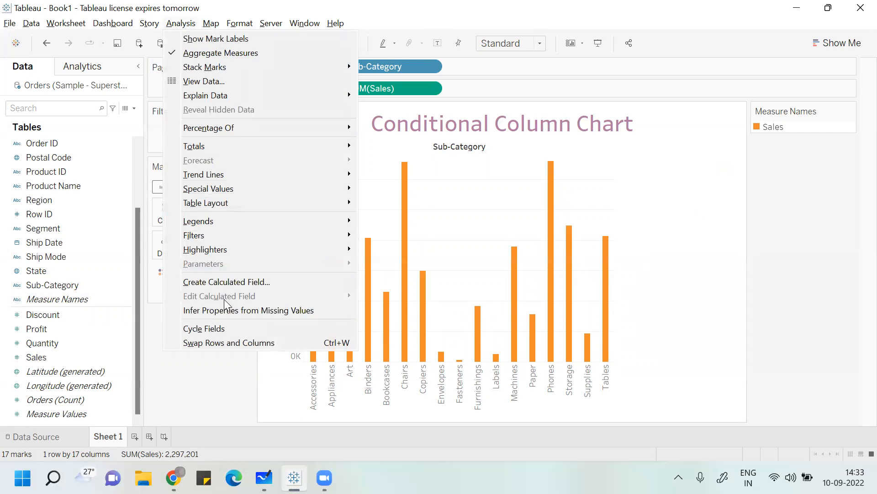
left_click(227, 281)
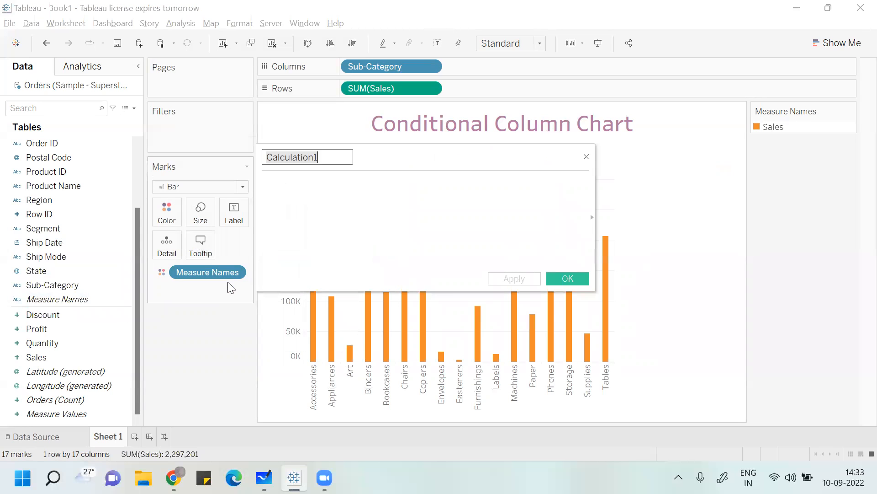
type("Profi")
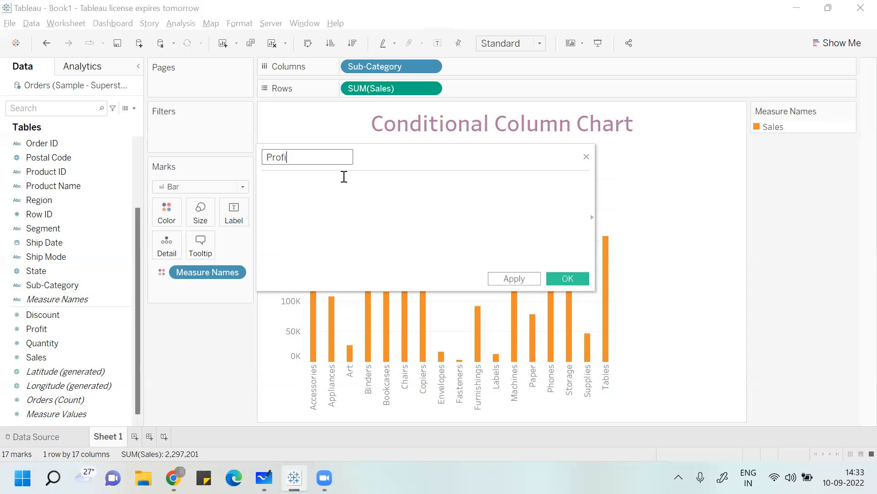
type("t Status")
- Define the Profit Status calculation as sum([Profit])>0, then apply and save it
left_click(344, 177)
type("sum")
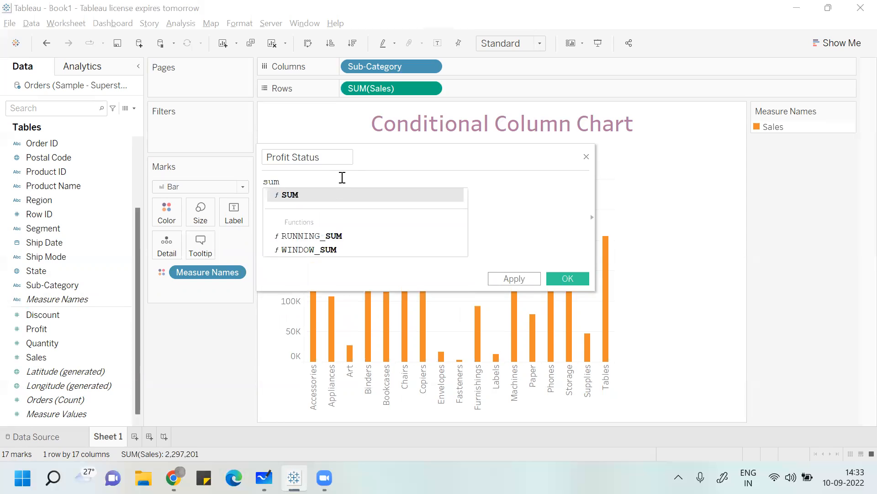
type("(p")
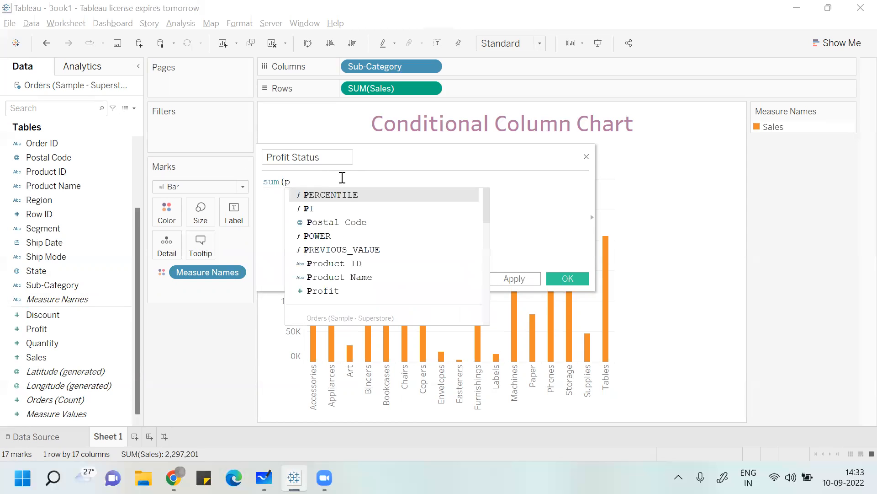
type("ro")
left_click(336, 222)
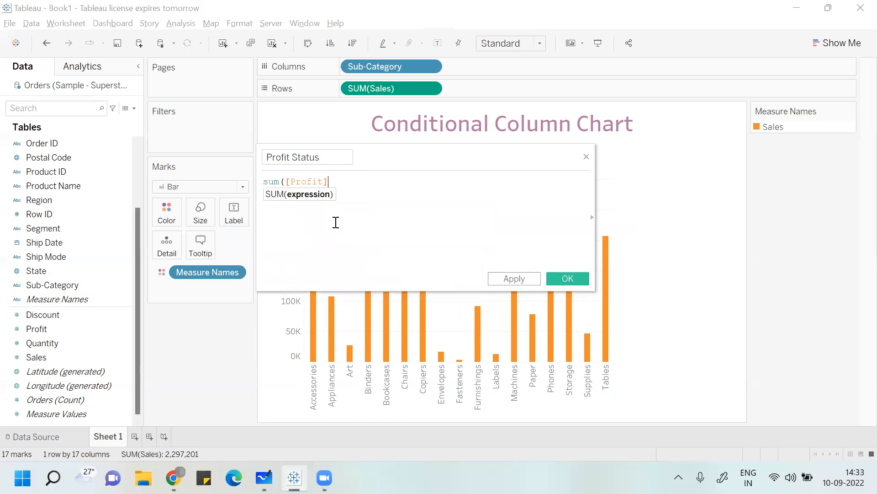
type(")>0")
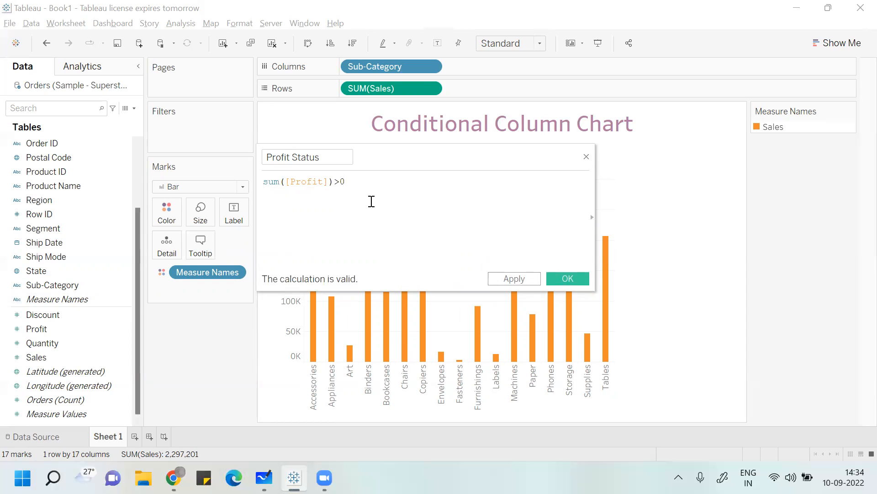
left_click(501, 281)
left_click(560, 282)
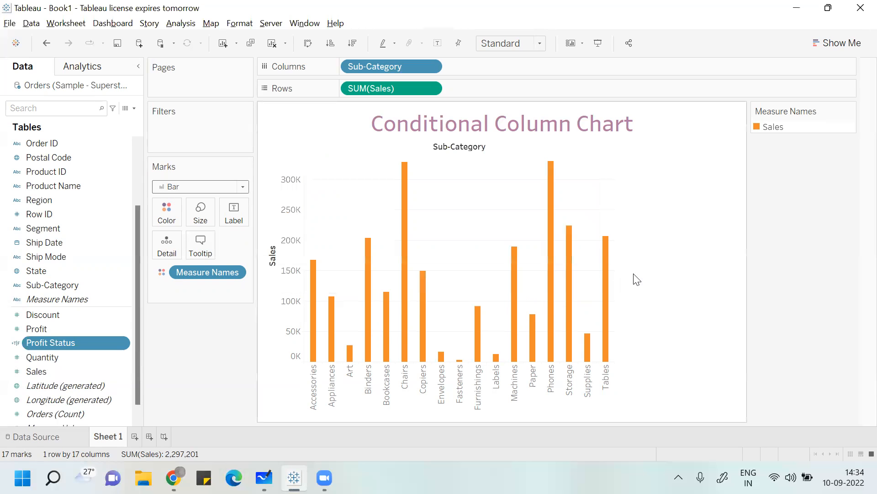
- Color the Sales bars by Profit Status, and swap rows and columns to make the bars horizontal
left_click_drag(76, 340, 174, 204)
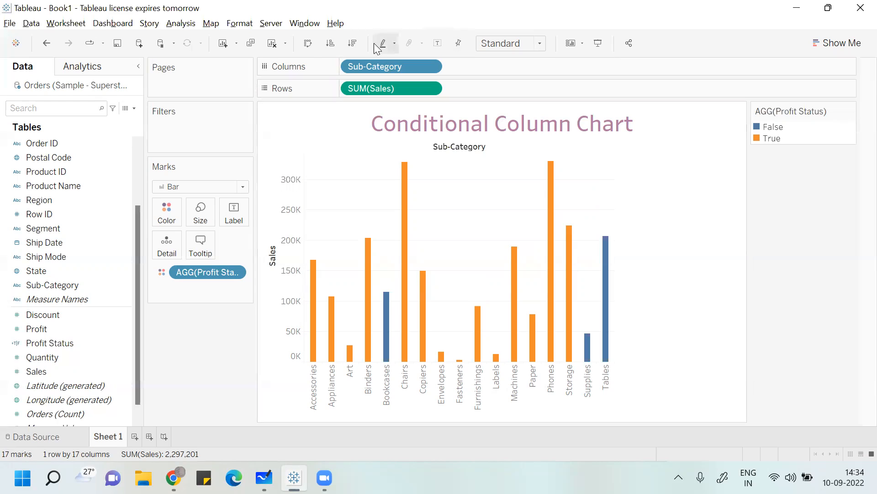
left_click(308, 43)
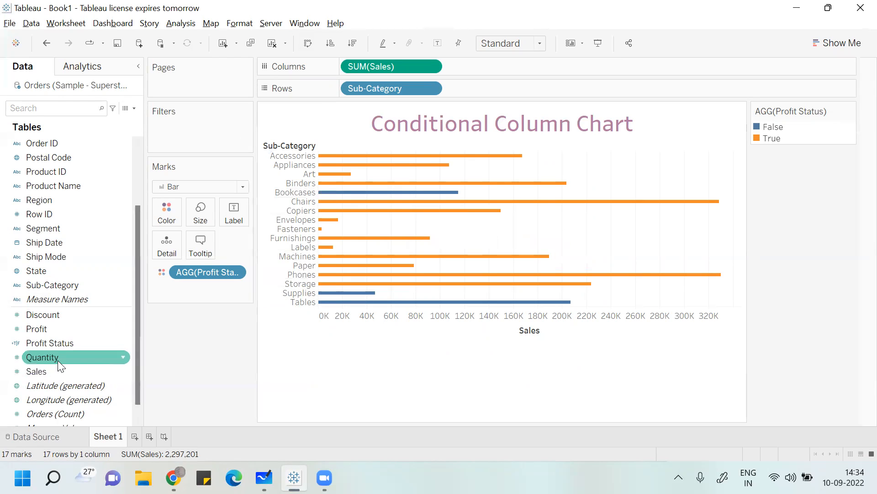
- Label the bars with the sum of Profit, and swap rows and columns back to vertical bars
left_click_drag(54, 329, 236, 213)
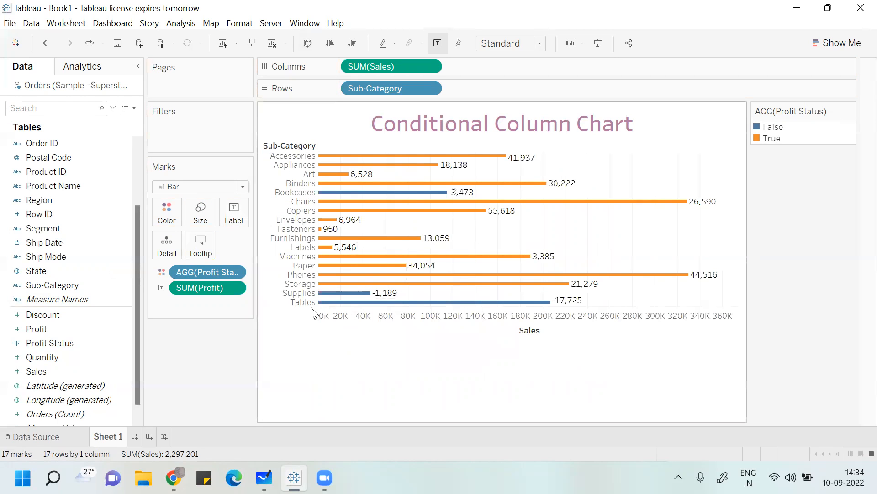
mouse_move(565, 307)
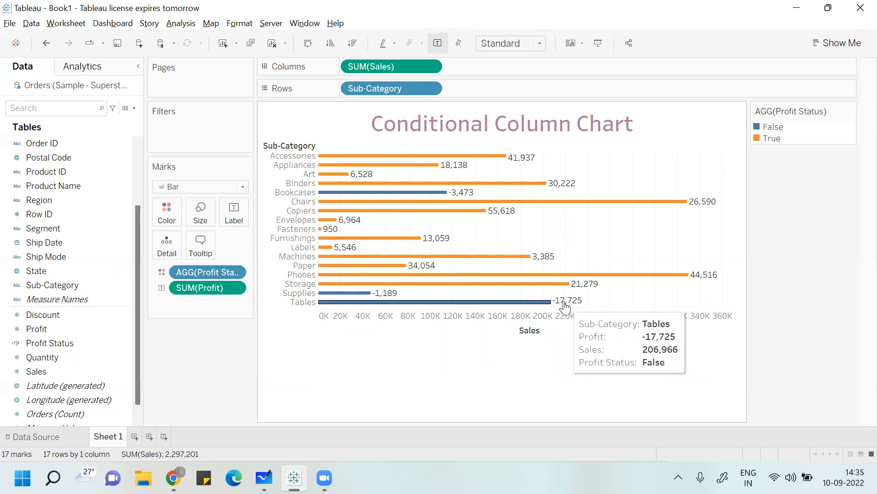
mouse_move(386, 299)
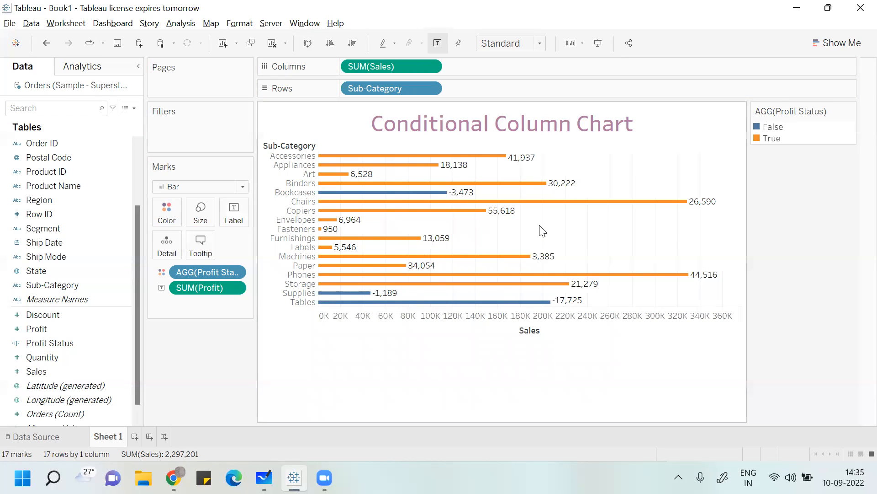
left_click(308, 43)
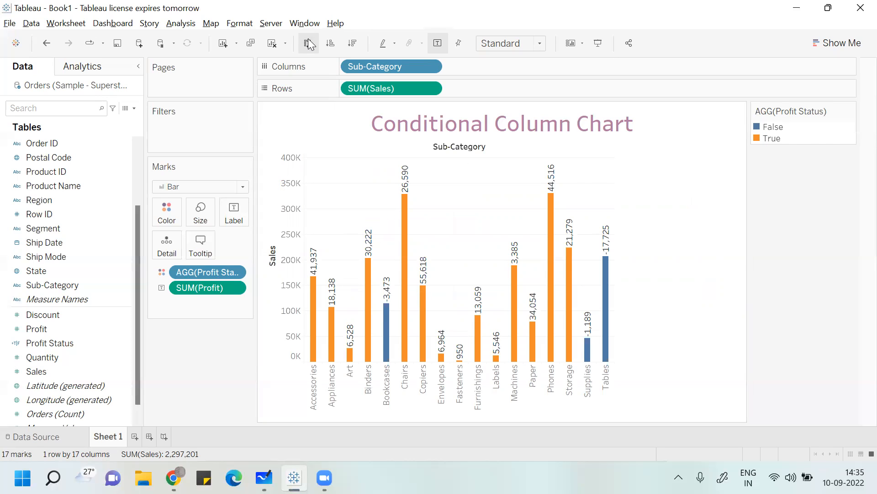
- Open the formatting options from the Chairs bar and show those of the Sub-Category field
left_click(406, 182)
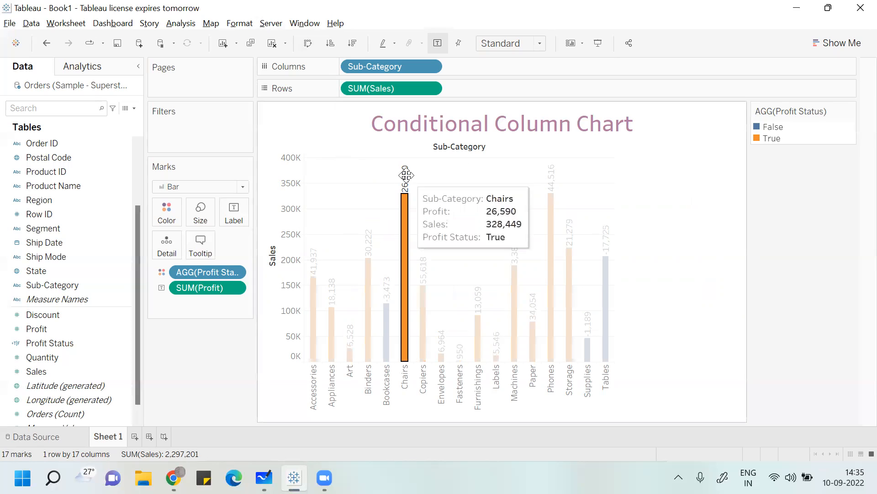
right_click(406, 177)
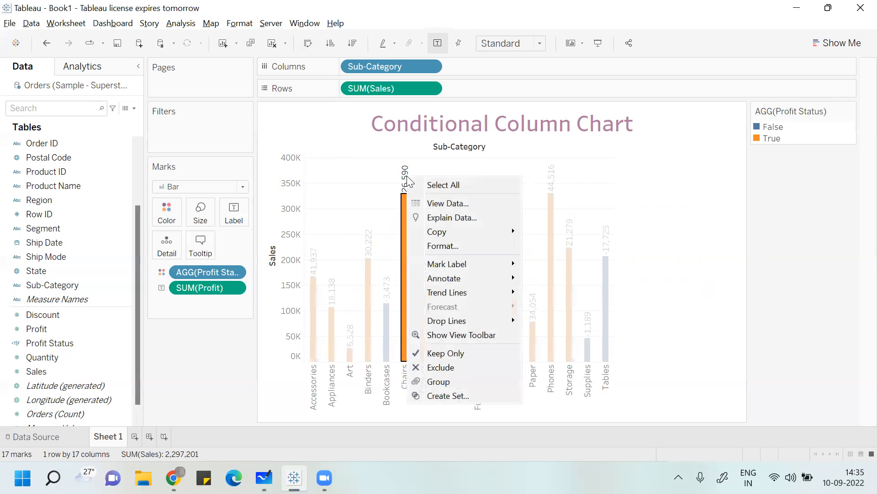
left_click(444, 246)
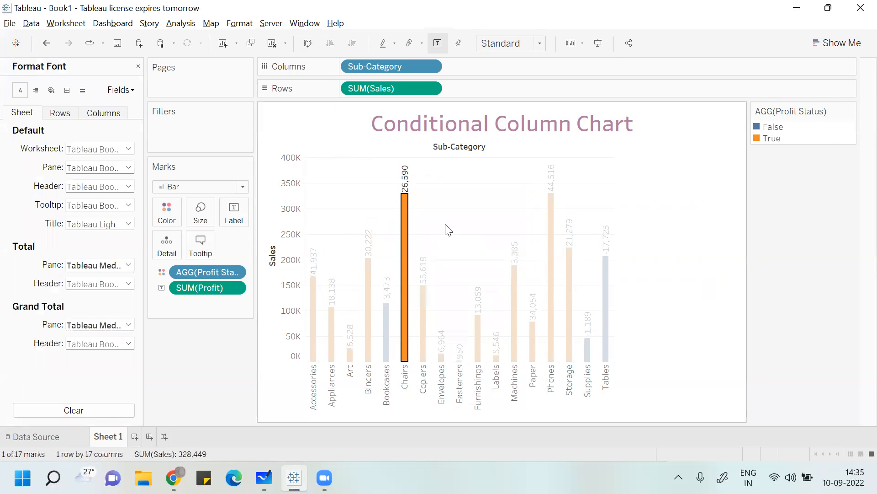
left_click(121, 90)
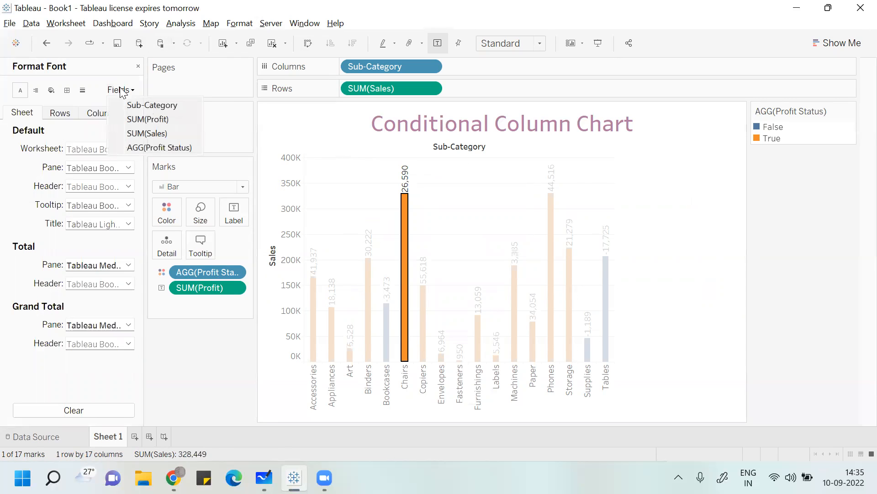
left_click(147, 105)
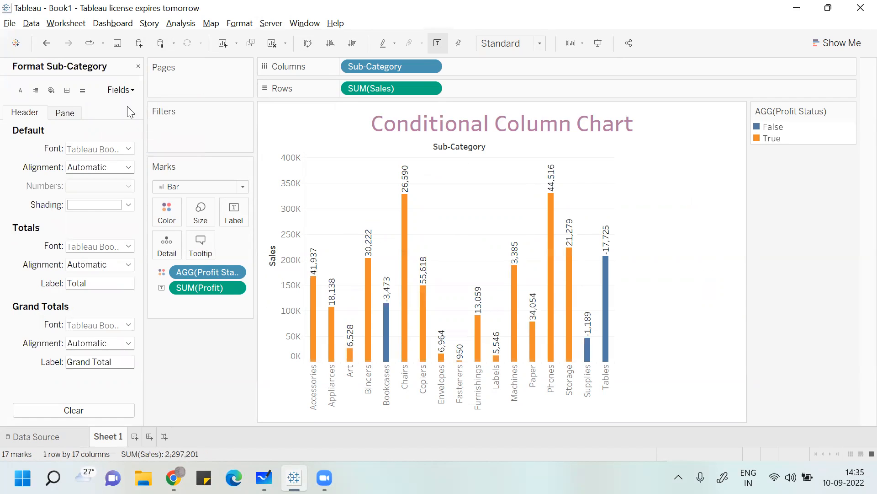
- Increase the row banding size in the sheet's shading format to about the middle of its range
left_click(48, 92)
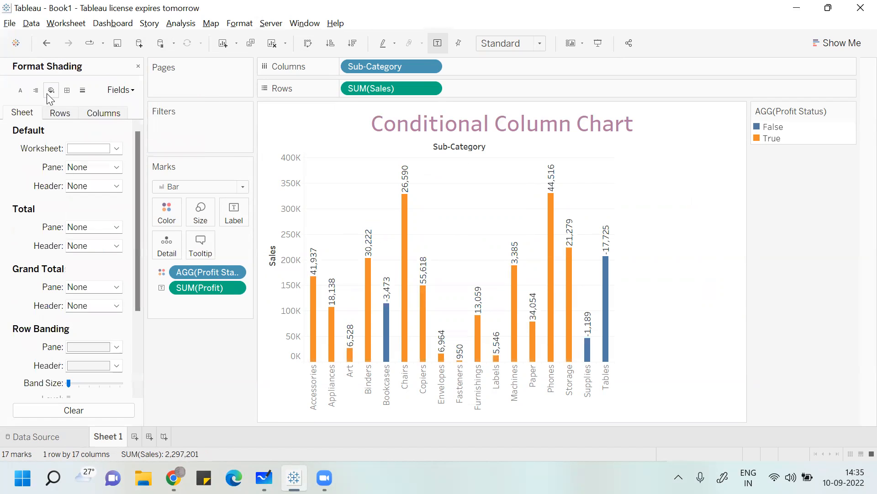
left_click(87, 383)
left_click(103, 383)
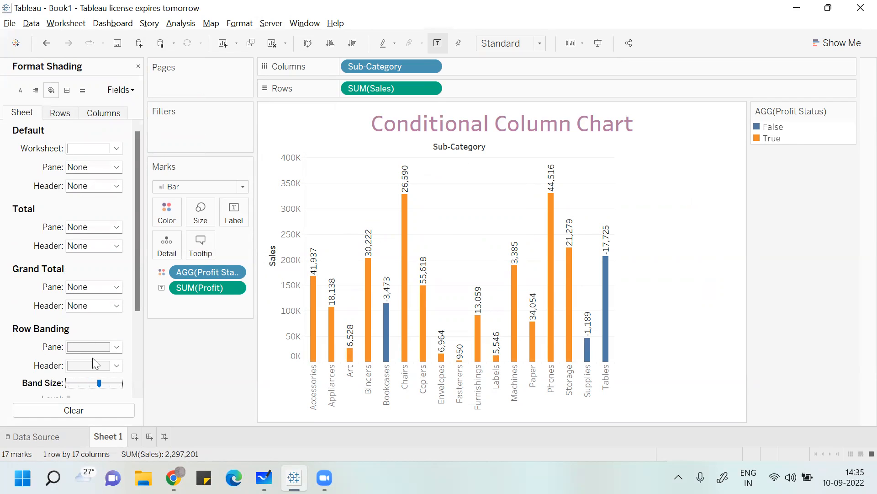
- Add grid lines to the columns, trying pink solid lines before settling on thin, dashed red ones
left_click(61, 117)
left_click(100, 113)
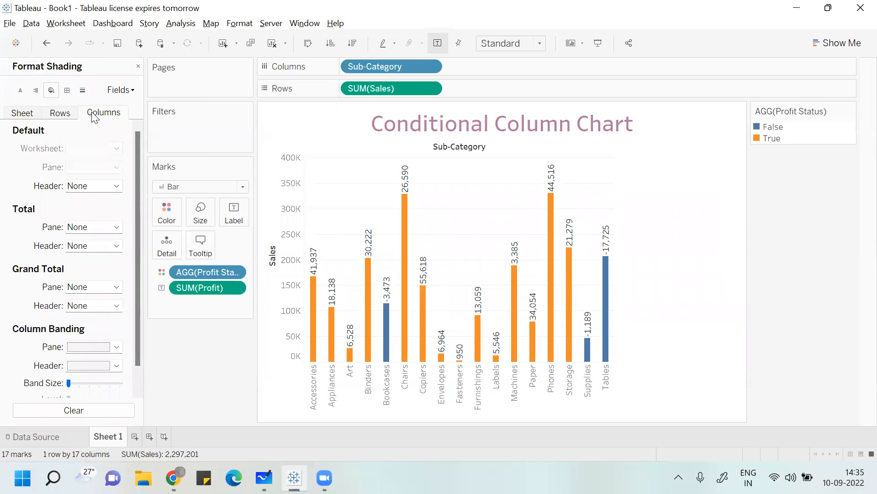
left_click(66, 90)
left_click(82, 90)
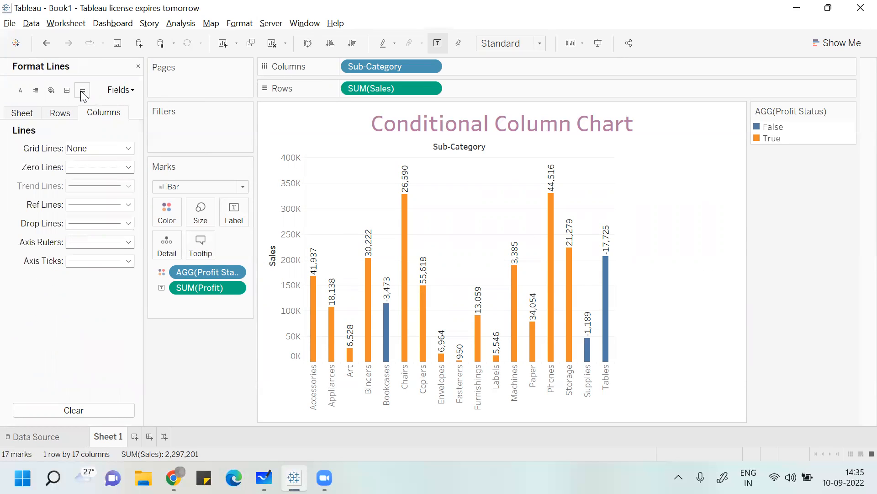
left_click(93, 154)
left_click(96, 175)
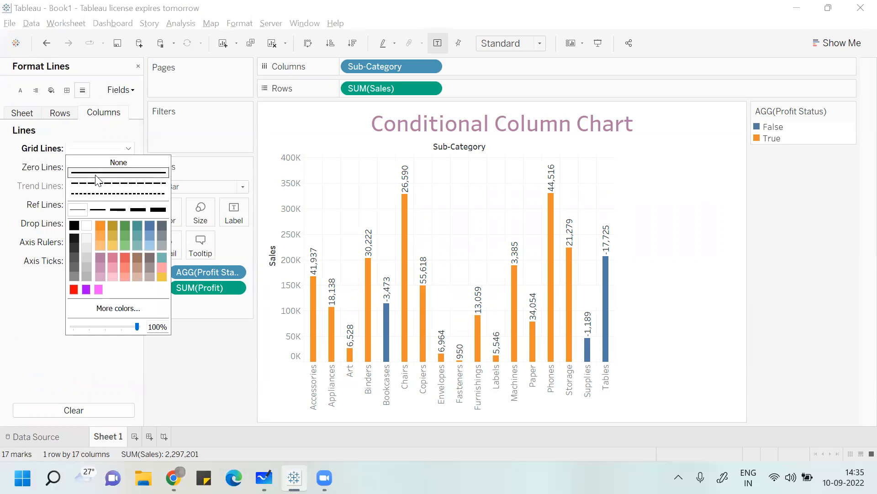
left_click(99, 289)
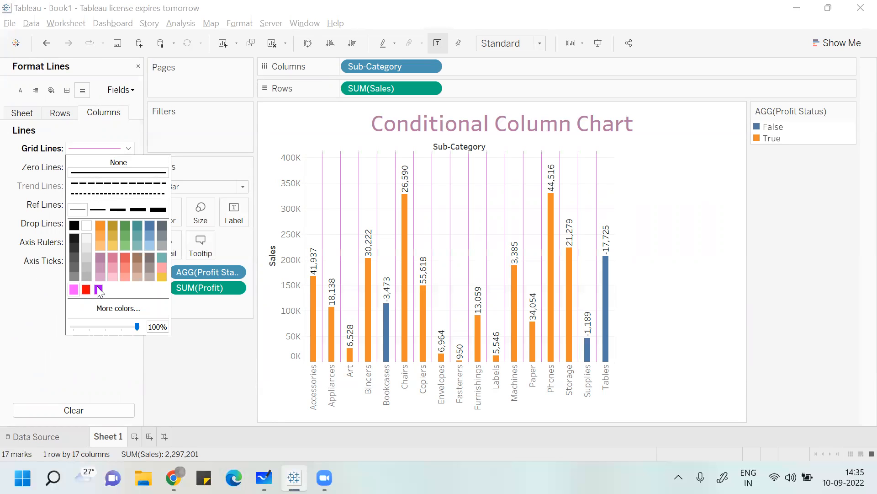
left_click(86, 290)
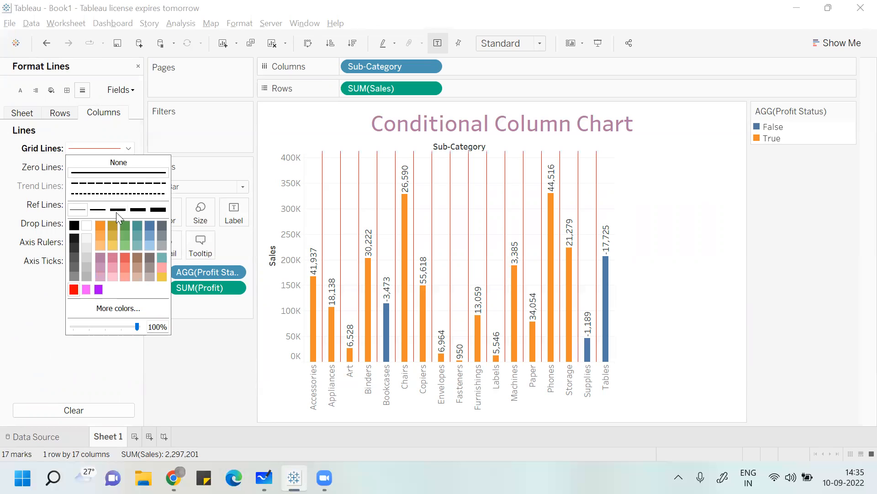
left_click(129, 185)
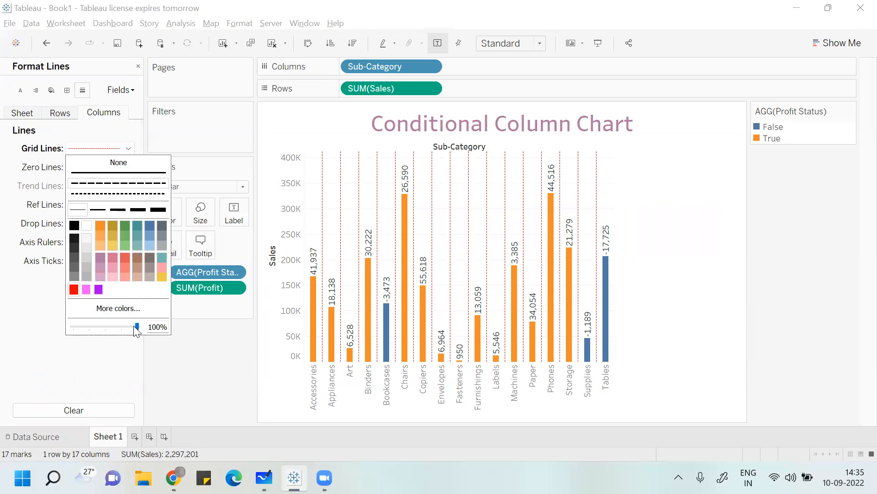
mouse_move(137, 326)
left_mouse_down()
mouse_move(123, 326)
mouse_move(133, 326)
left_mouse_up()
left_click(176, 360)
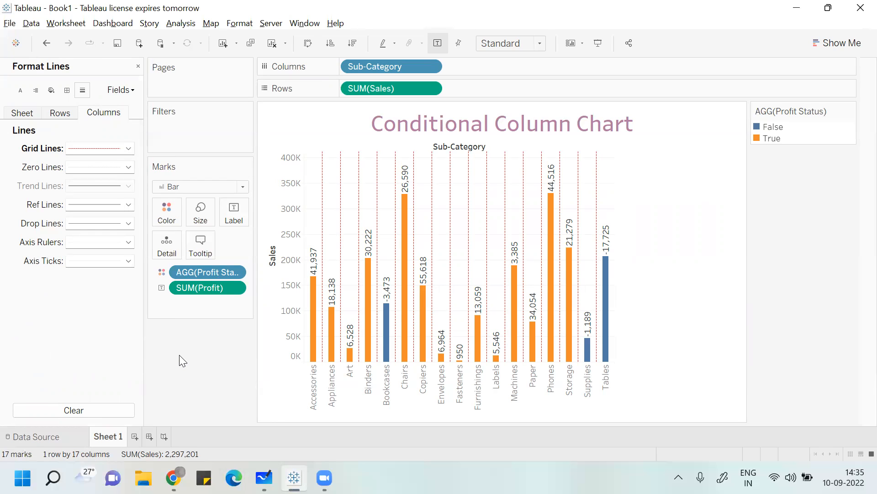
- Change the font size of the grand totals in the pane formatting of the SUM(Profit) field
left_click(61, 114)
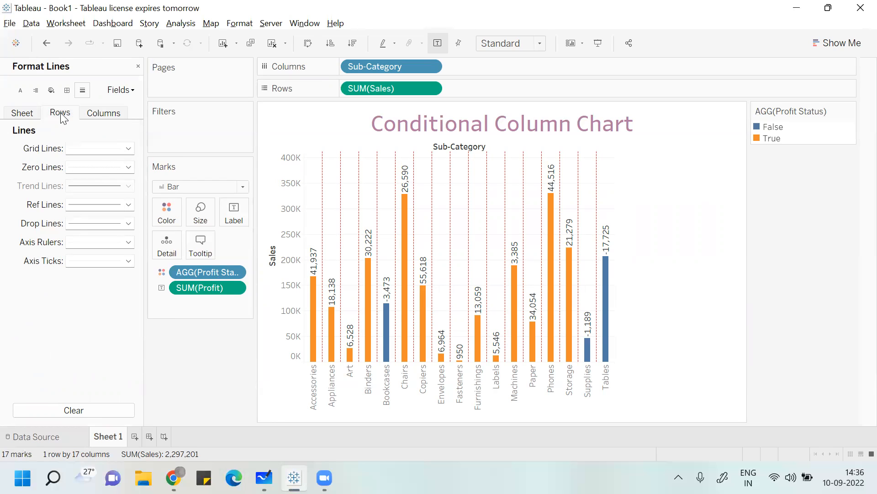
left_click(29, 116)
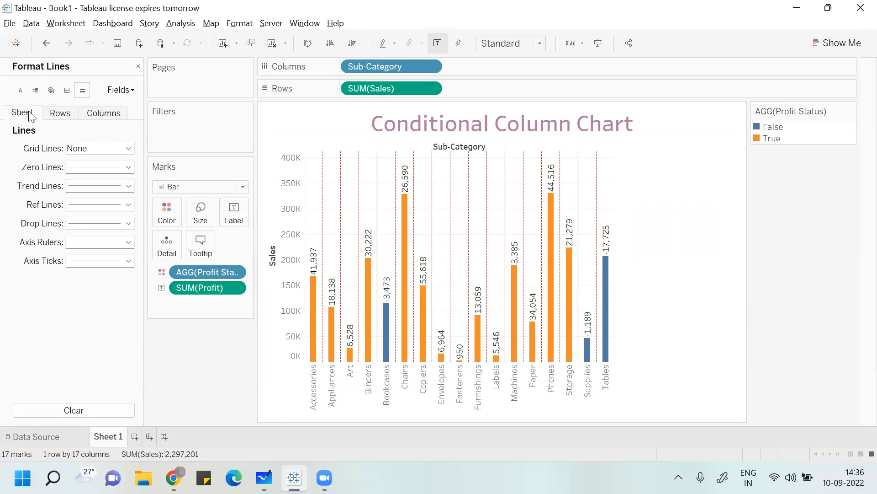
left_click(120, 90)
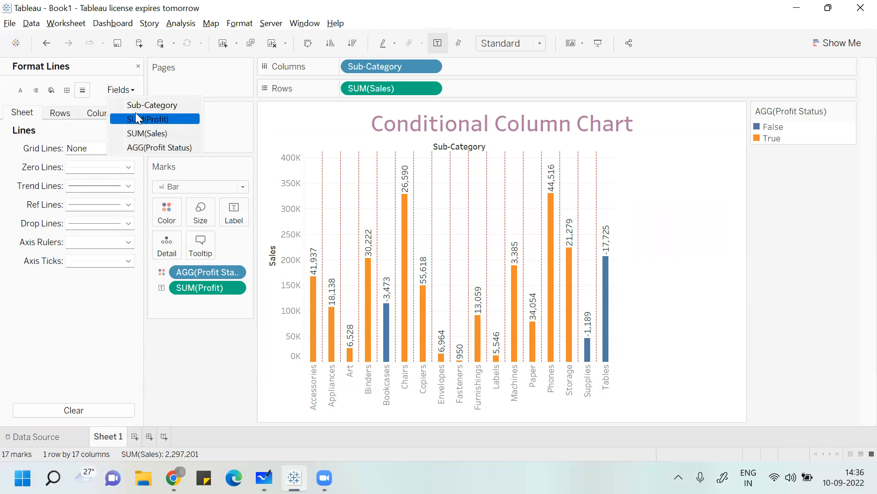
left_click(152, 119)
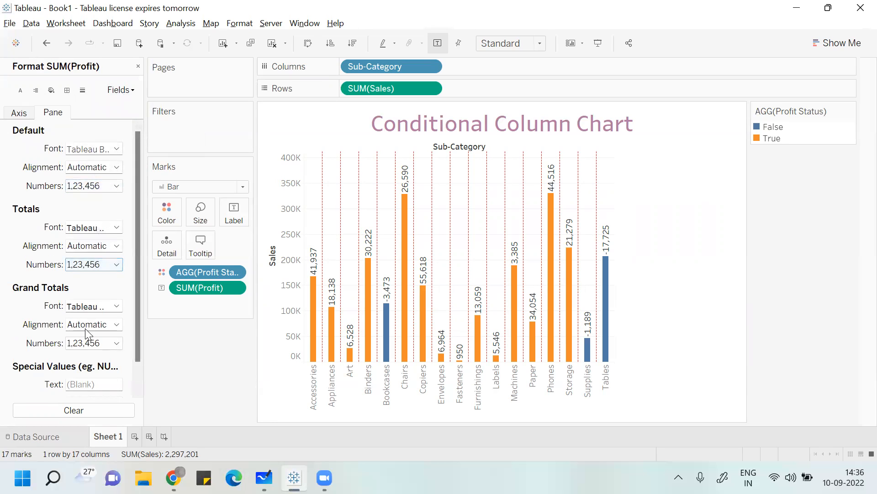
left_click(96, 306)
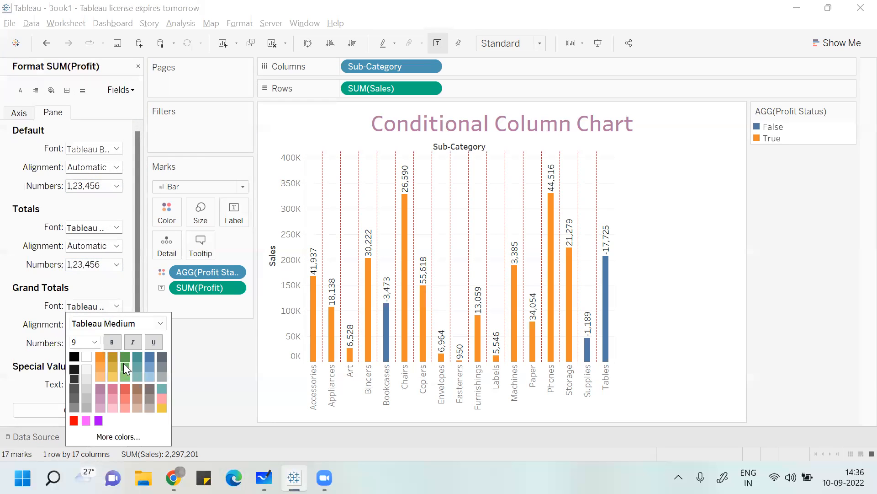
left_click(95, 341)
left_click(90, 289)
left_click(150, 348)
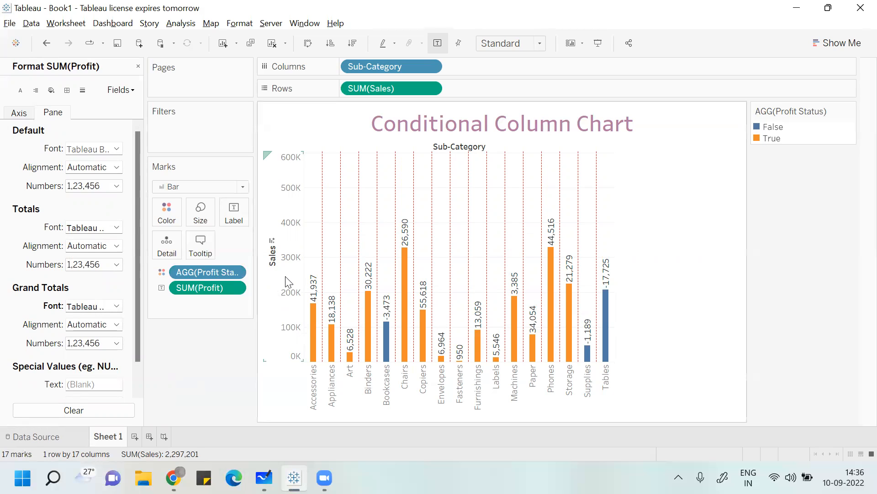
- Shade the sheet's grand total pane purple after trying lighter pastel colours, and close the shading format options
left_click(52, 90)
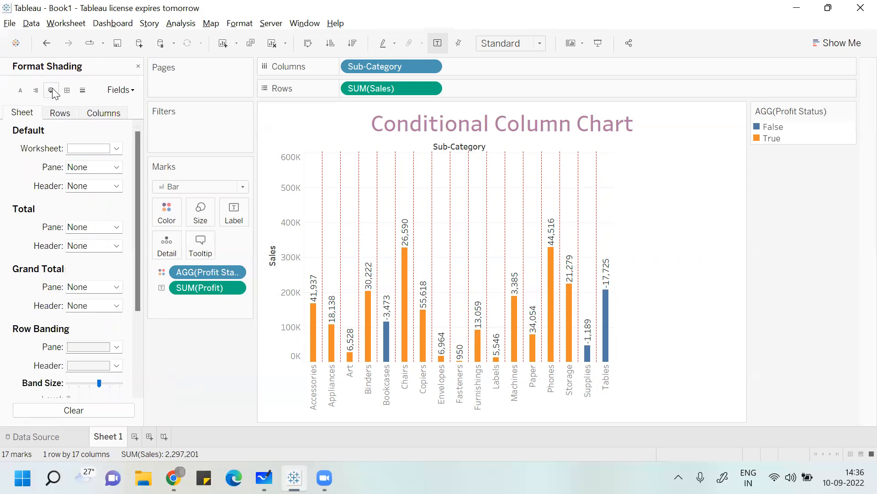
left_click(102, 288)
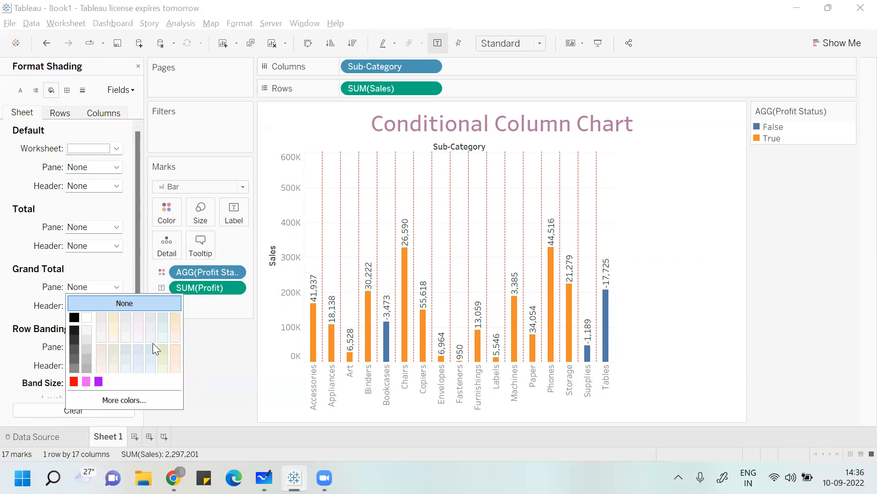
left_click(173, 356)
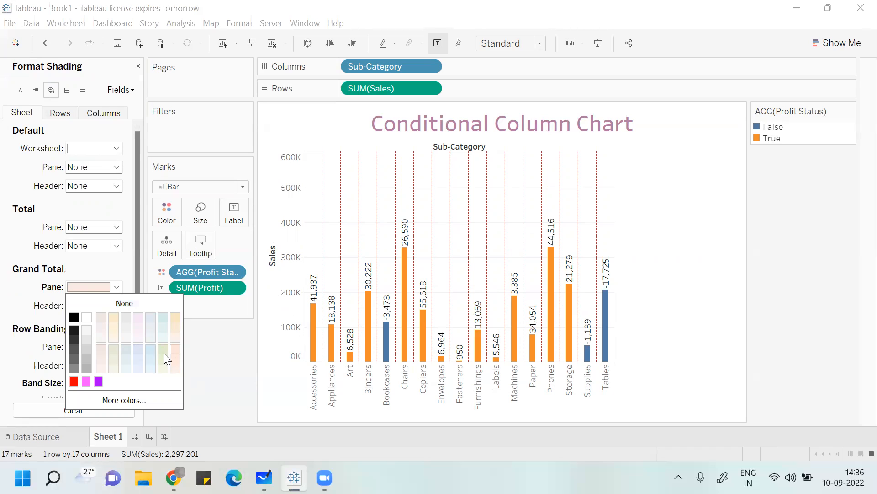
left_click(150, 359)
left_click(98, 381)
left_click(217, 386)
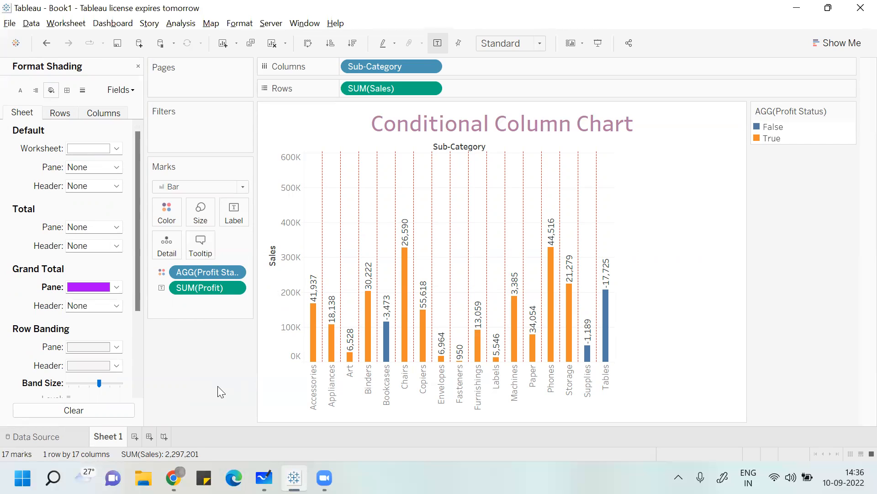
left_click(139, 67)
- Examine the Profit Status field's data type options and the different places that offer creating a calculated field
left_click(69, 344)
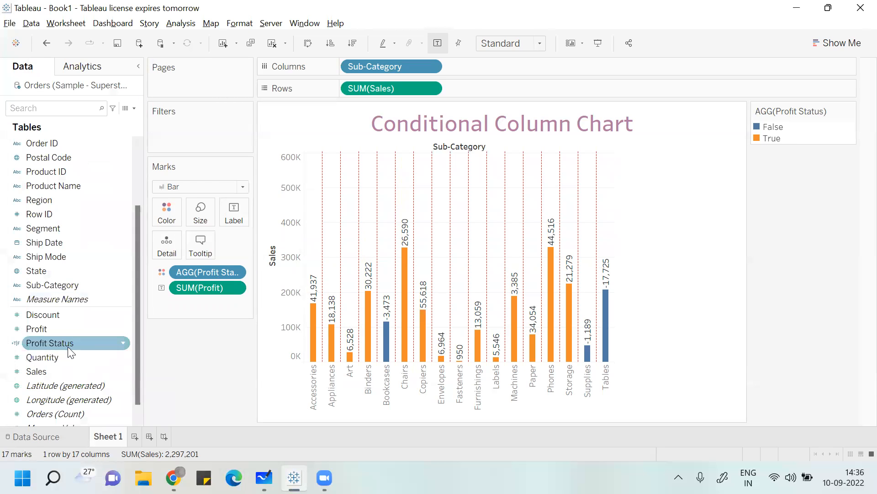
left_click(18, 343)
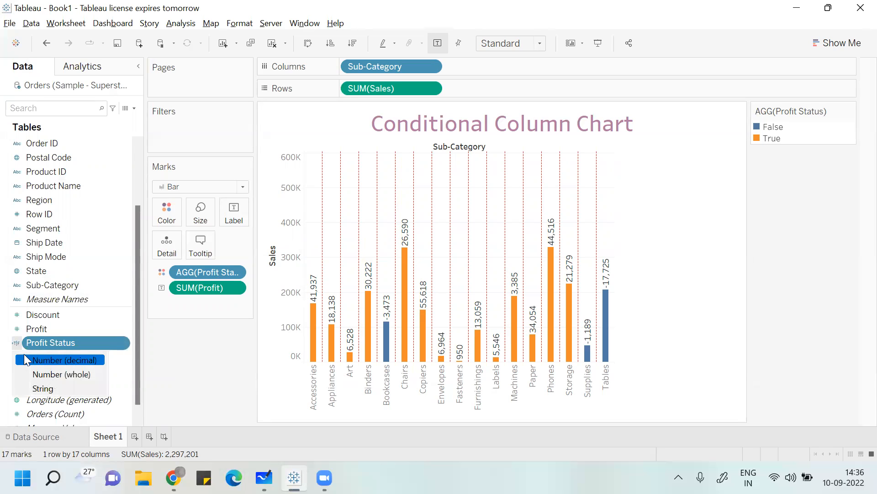
left_click(17, 343)
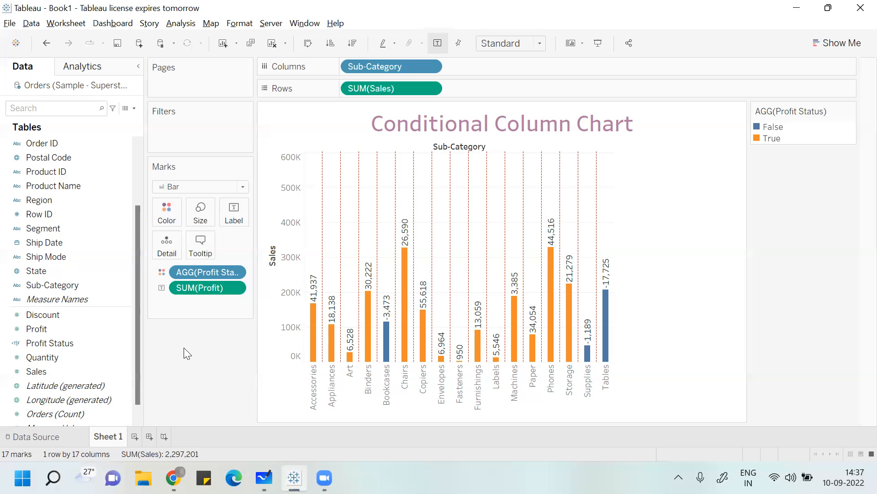
left_click(181, 23)
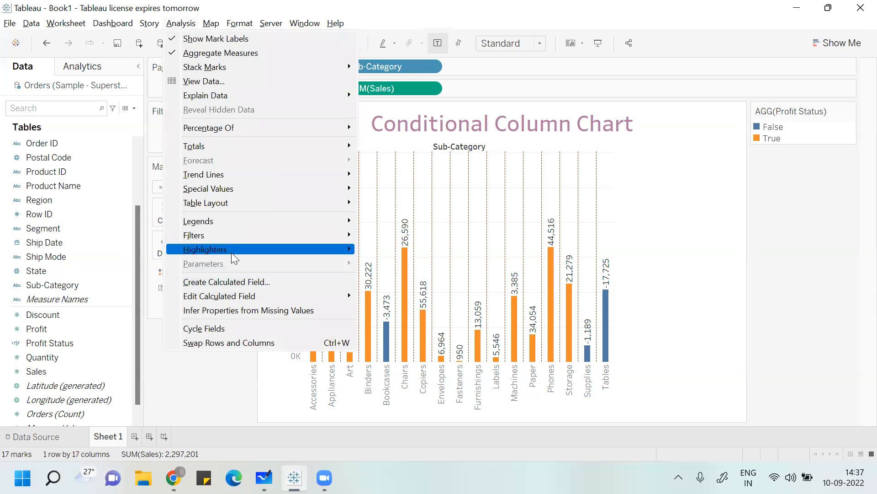
left_click(212, 381)
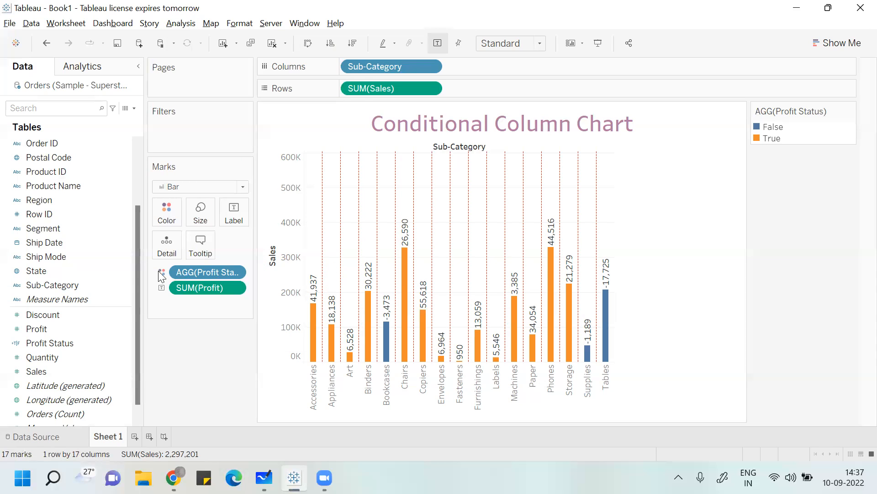
left_click(135, 110)
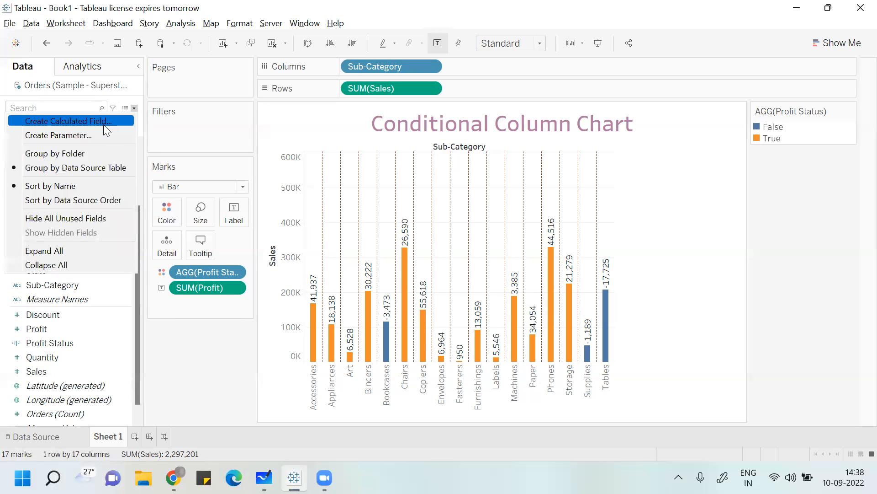
left_click(206, 374)
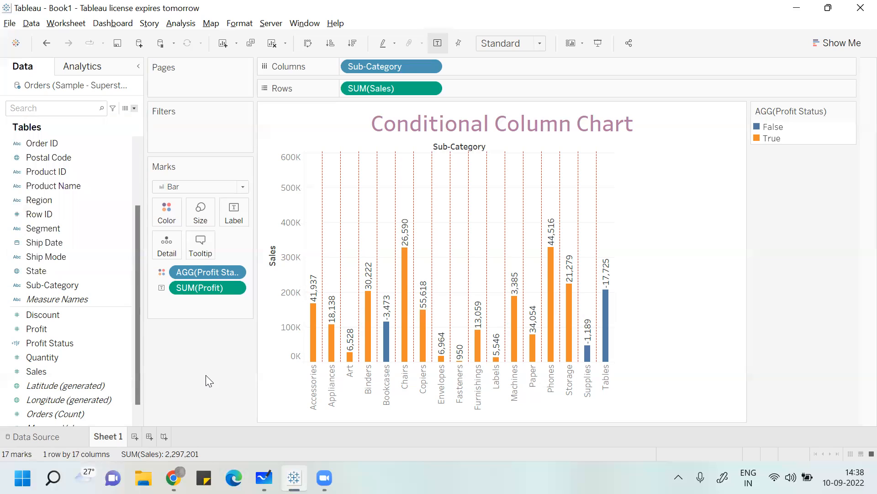
left_click(123, 342)
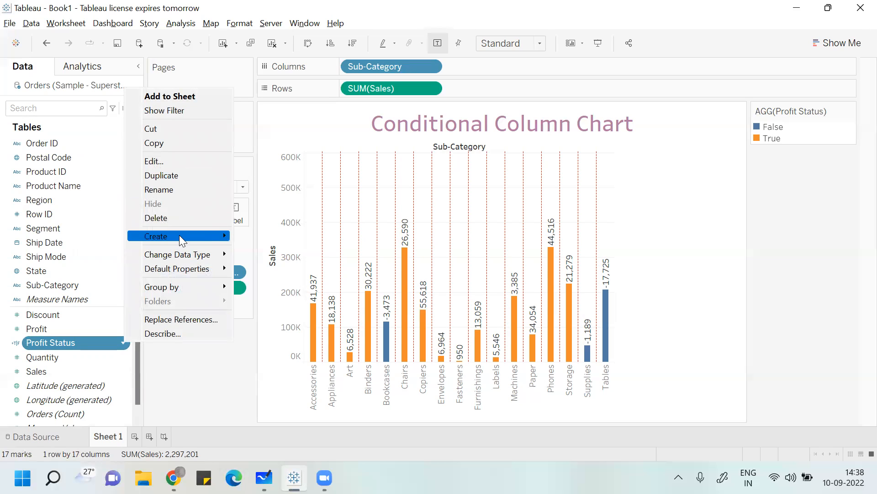
mouse_move(179, 235)
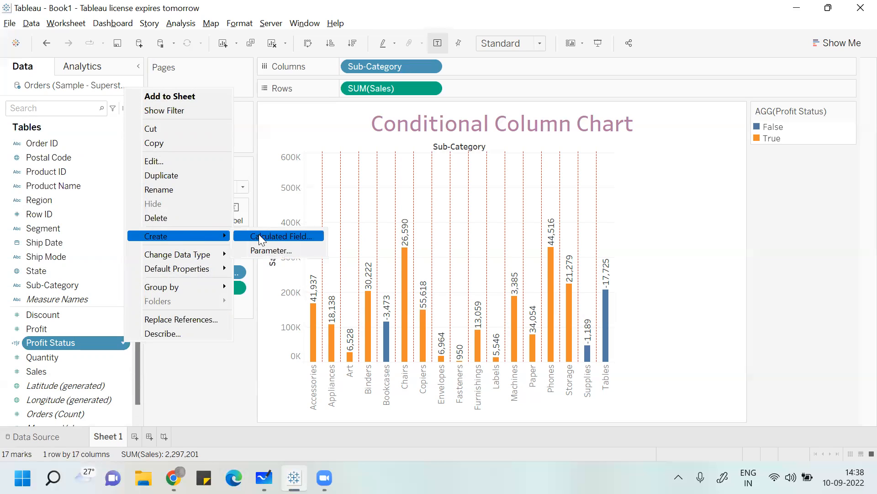
left_click(197, 393)
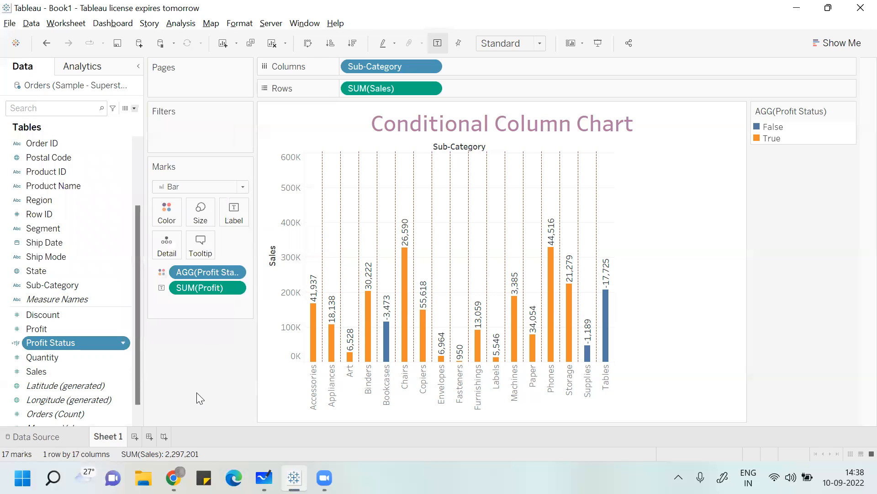
- Switch to Microsoft Whiteboard and handwrite "Thank-you" in red below the session title, with a double underline beneath "you"
key("alt+Tab")
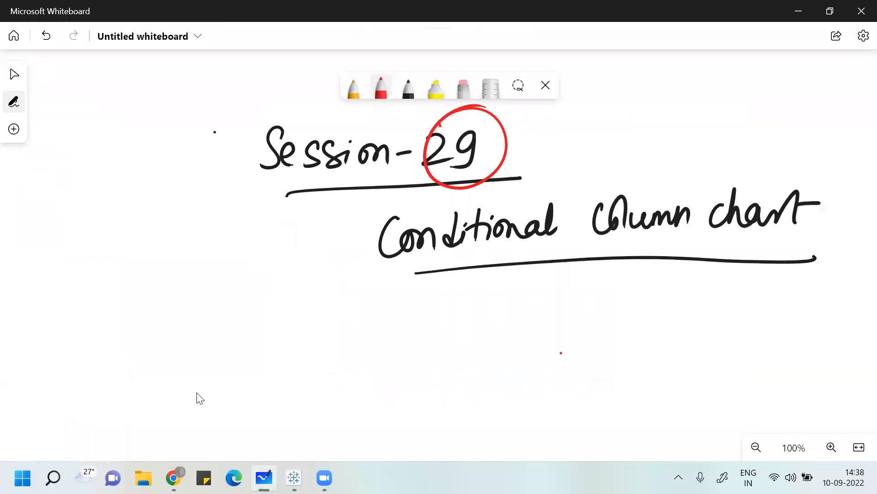
left_click_drag(412, 300, 411, 388)
mouse_move(382, 363)
left_mouse_down()
mouse_move(438, 308)
mouse_move(480, 340)
mouse_move(521, 341)
mouse_move(536, 362)
left_mouse_up()
mouse_move(559, 310)
left_mouse_down()
mouse_move(553, 356)
mouse_move(573, 352)
left_mouse_up()
left_click_drag(593, 340, 607, 336)
mouse_move(616, 324)
left_mouse_down()
mouse_move(622, 336)
mouse_move(709, 364)
left_mouse_up()
left_click_drag(600, 399, 732, 382)
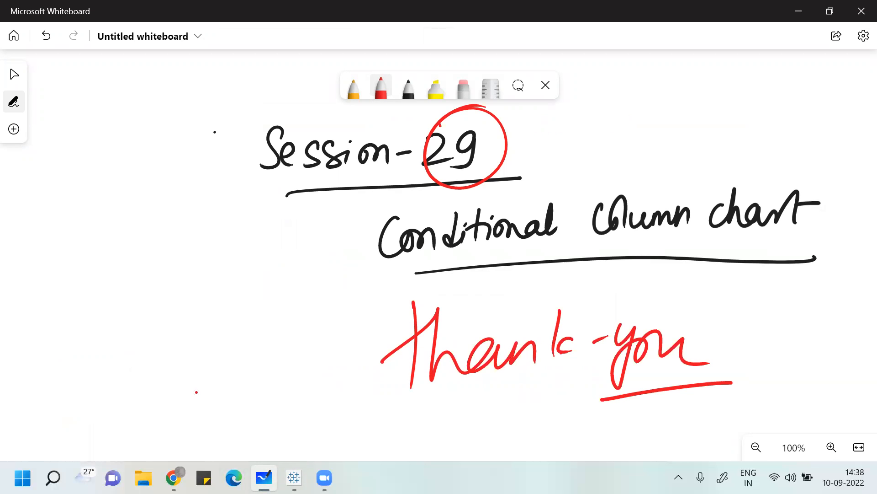
left_click_drag(627, 403, 761, 390)
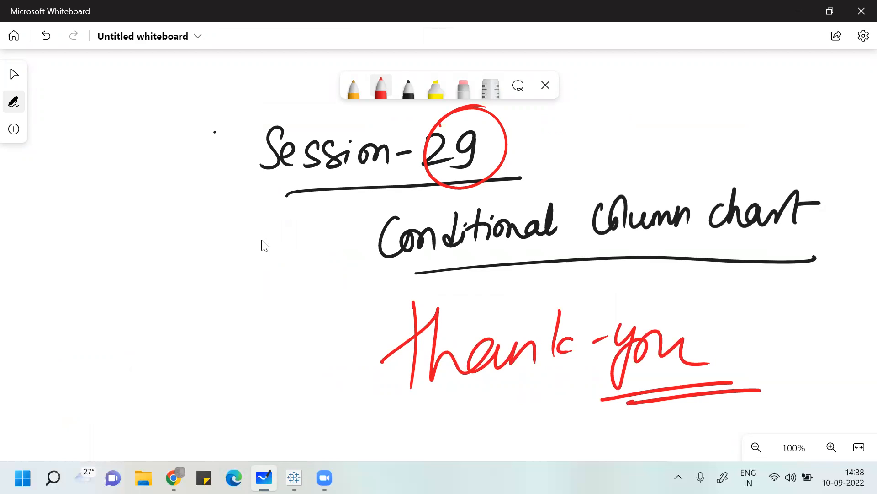